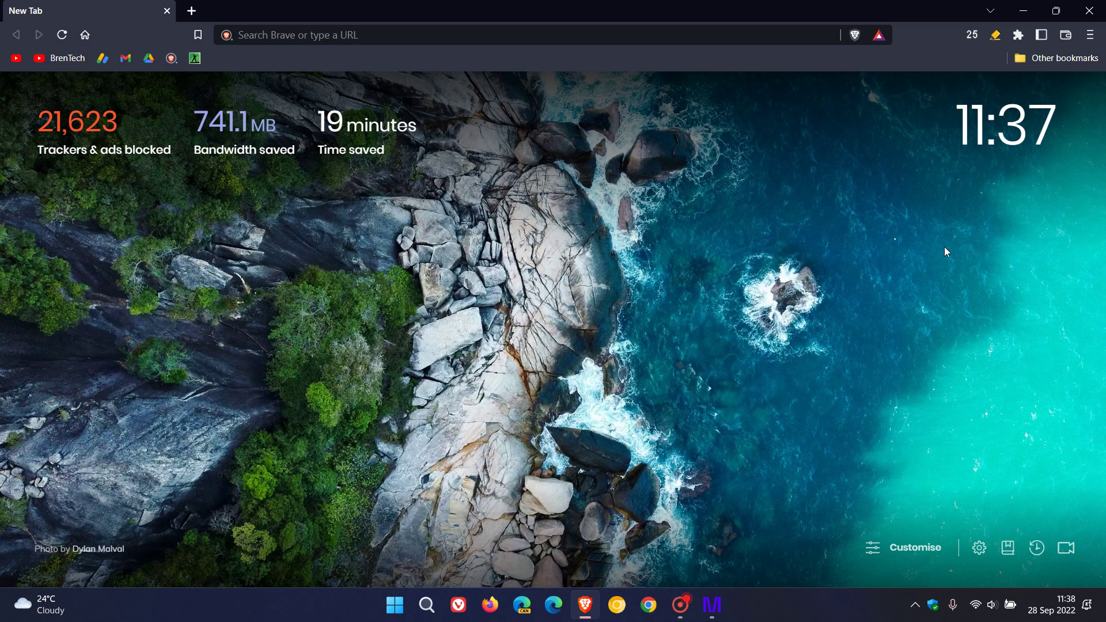
Open the Brave Wallet unlock prompt, then dismiss it to return to the plain new tab page.
click(1065, 36)
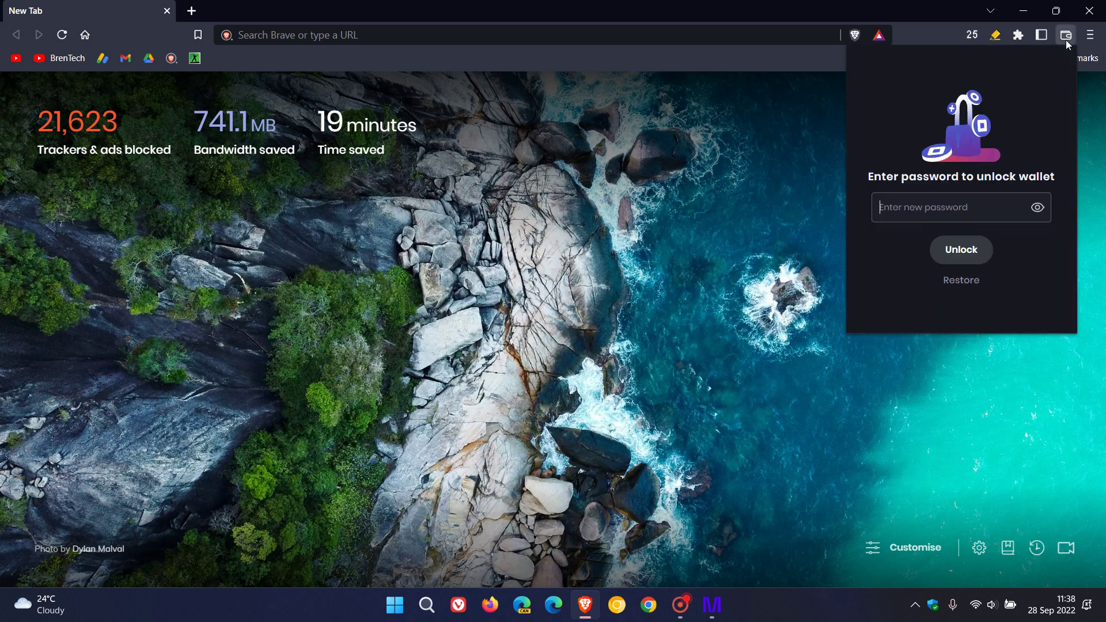
click(719, 245)
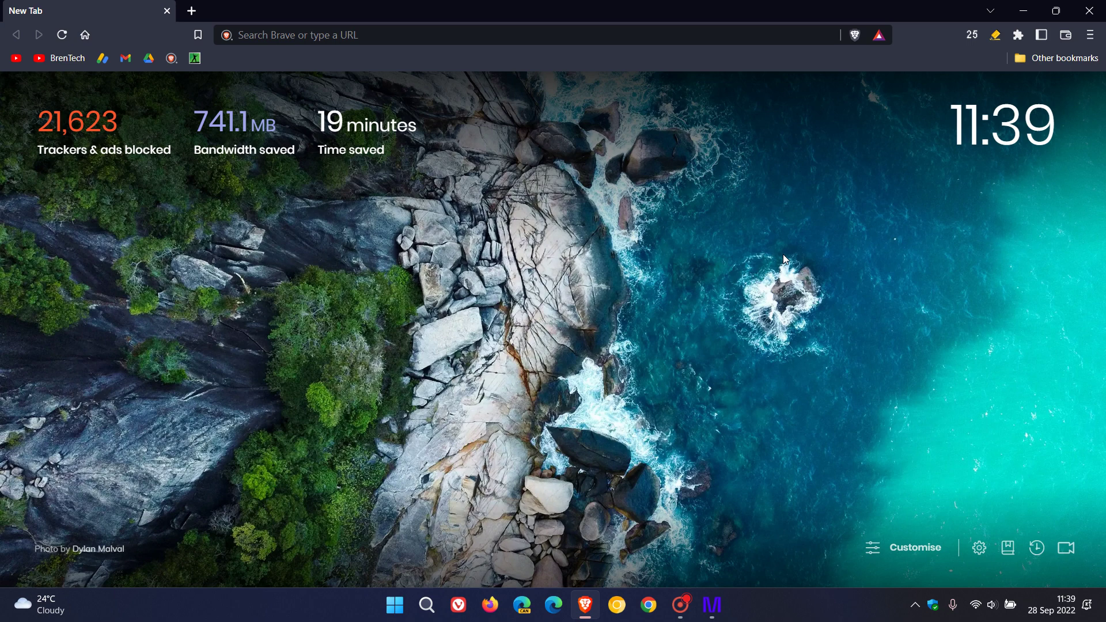
click(1043, 36)
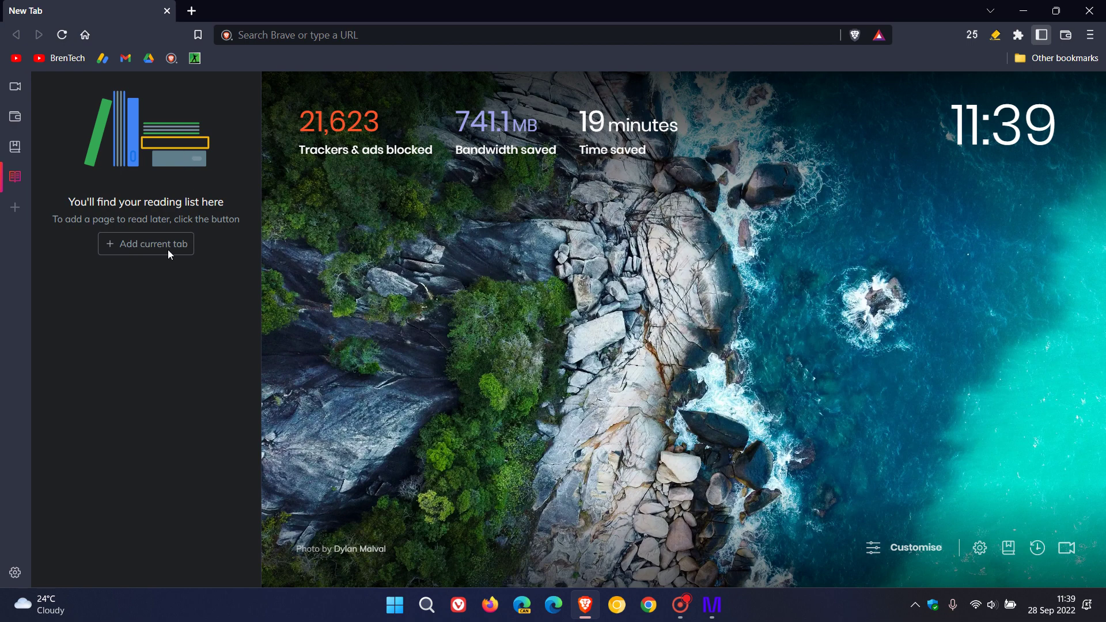
click(1042, 36)
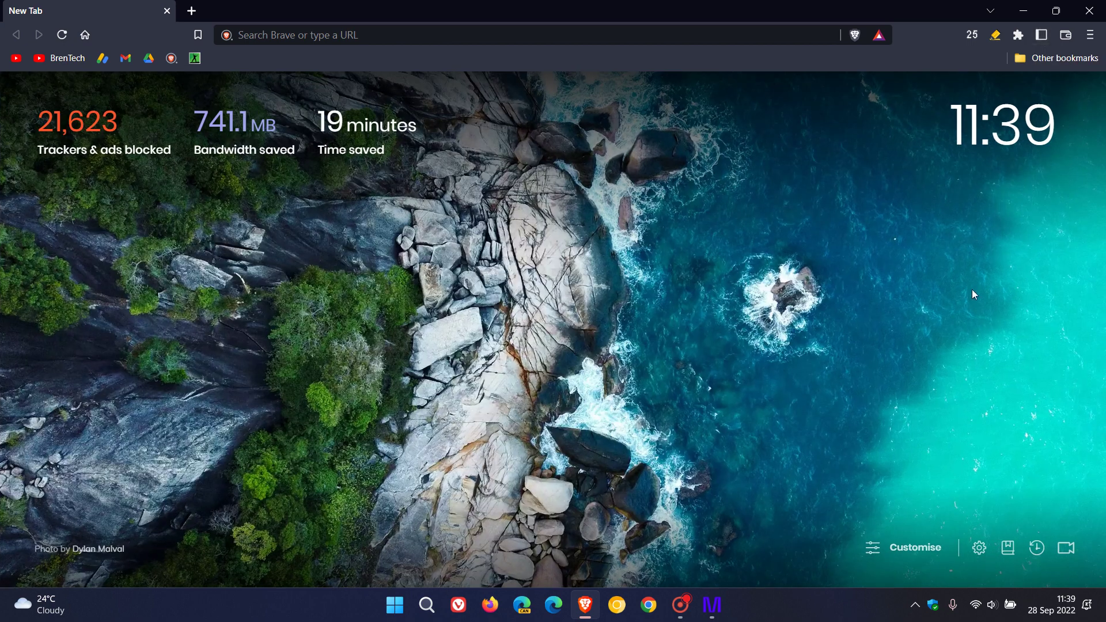
Open the browser Settings at the Appearance page.
right_click(1043, 36)
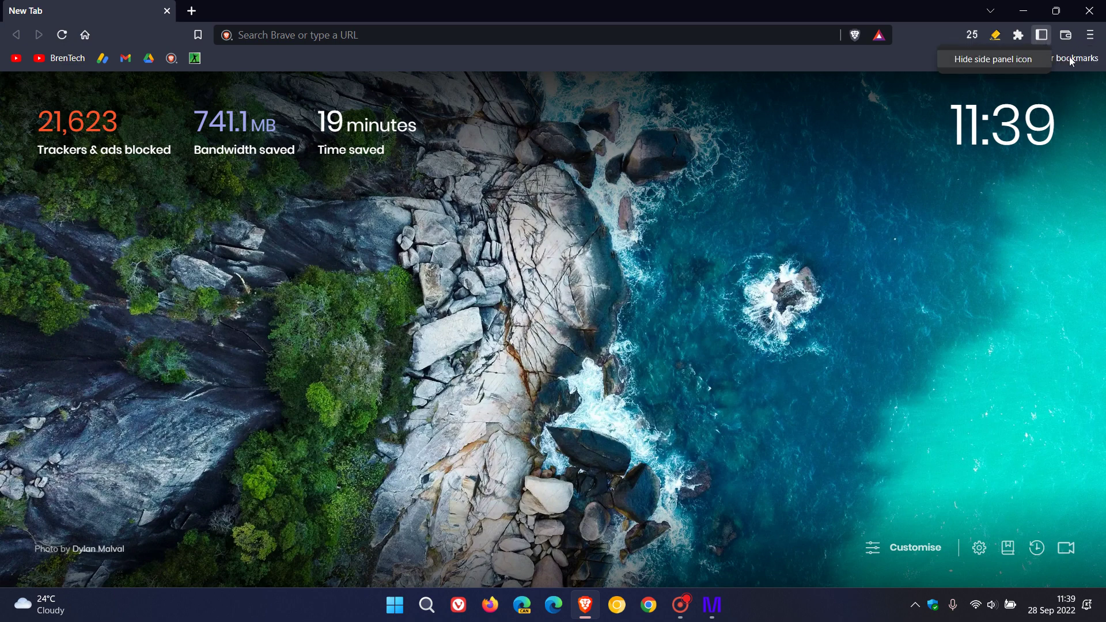
click(1090, 35)
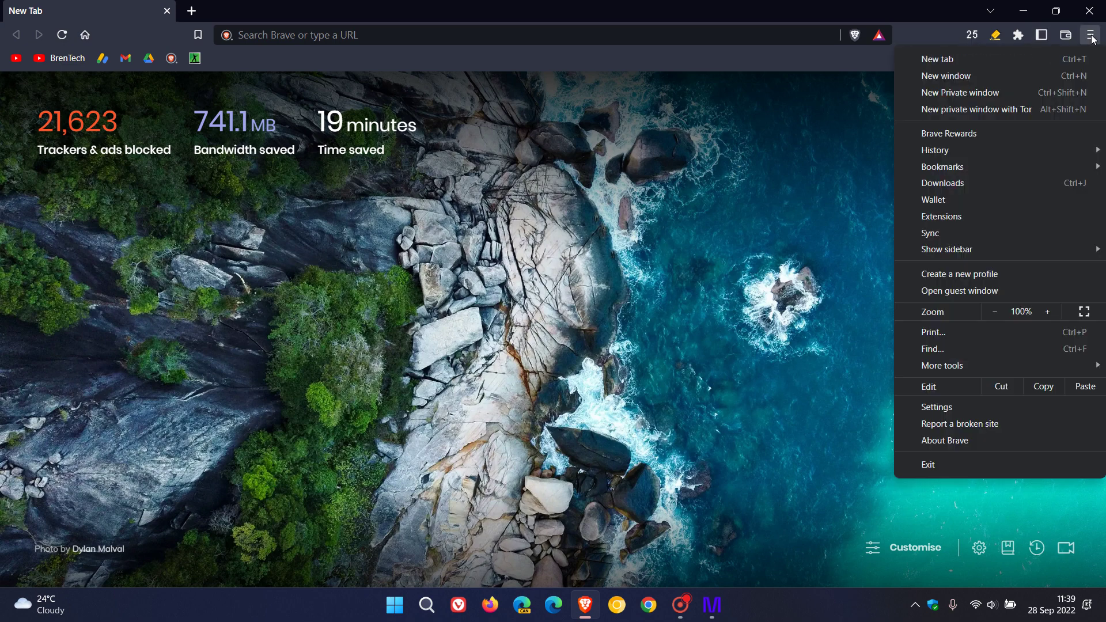
click(965, 407)
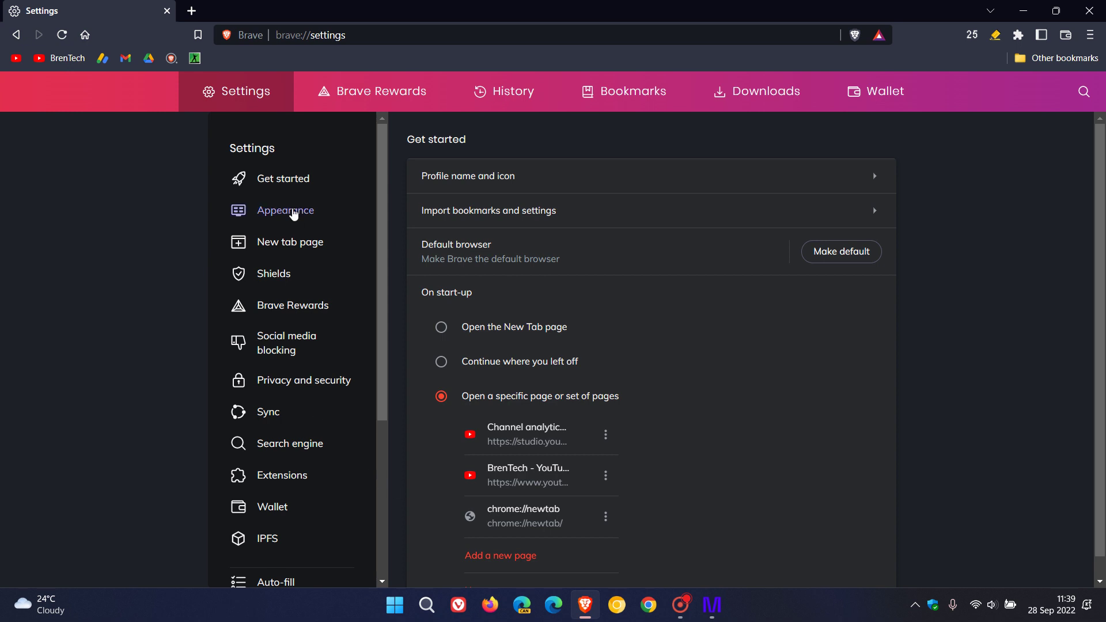
click(294, 214)
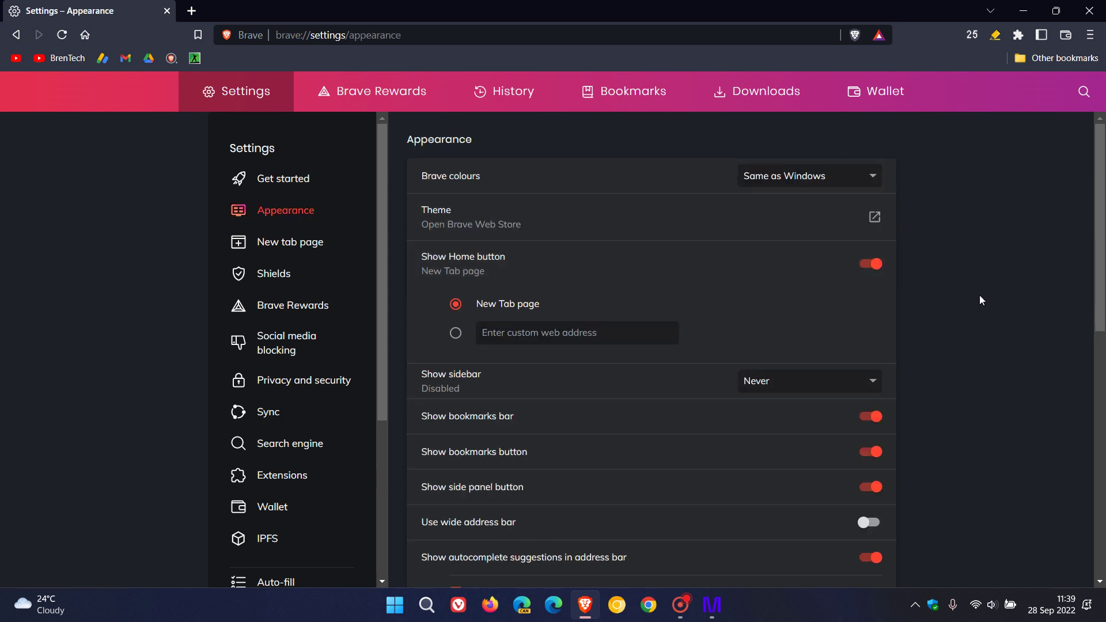
Switch 'Show side panel button' off, then back on.
scroll(980, 297, down, 2)
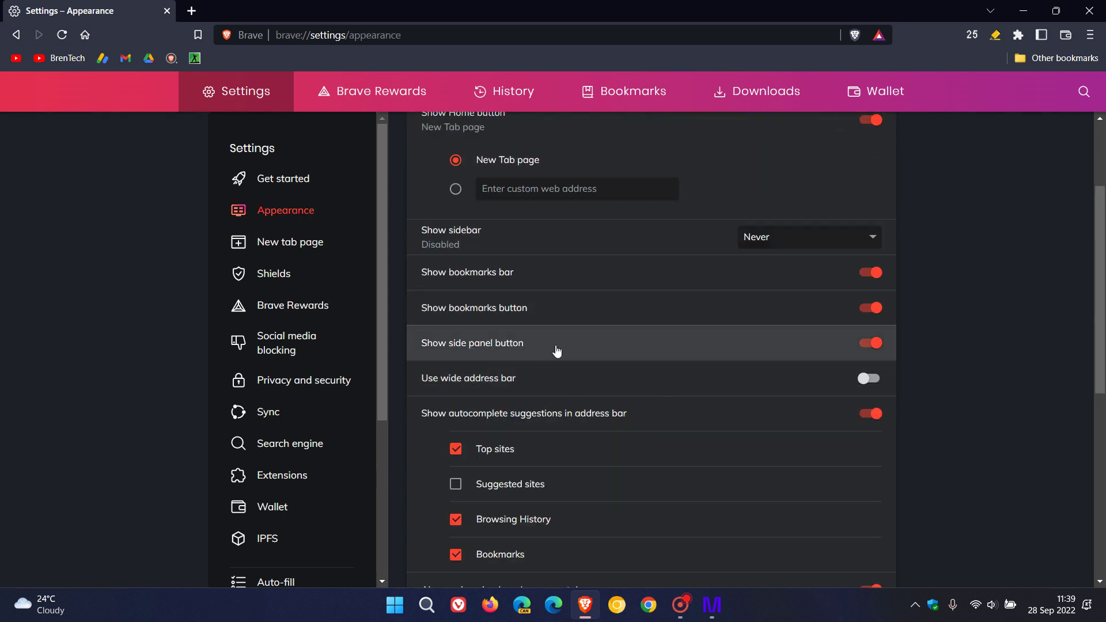
click(873, 344)
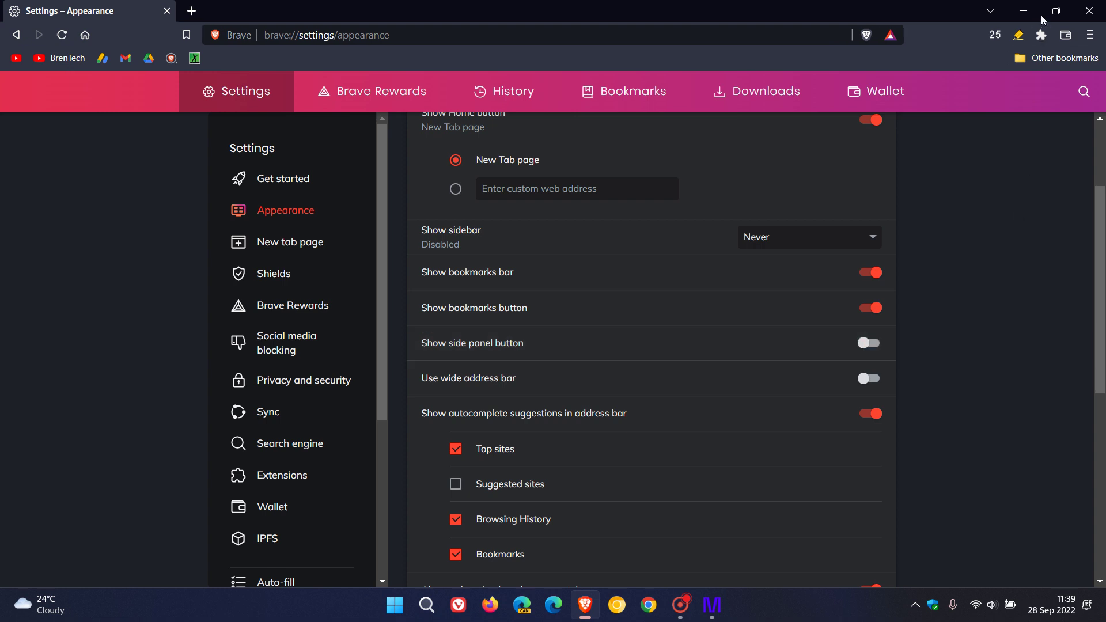
click(870, 343)
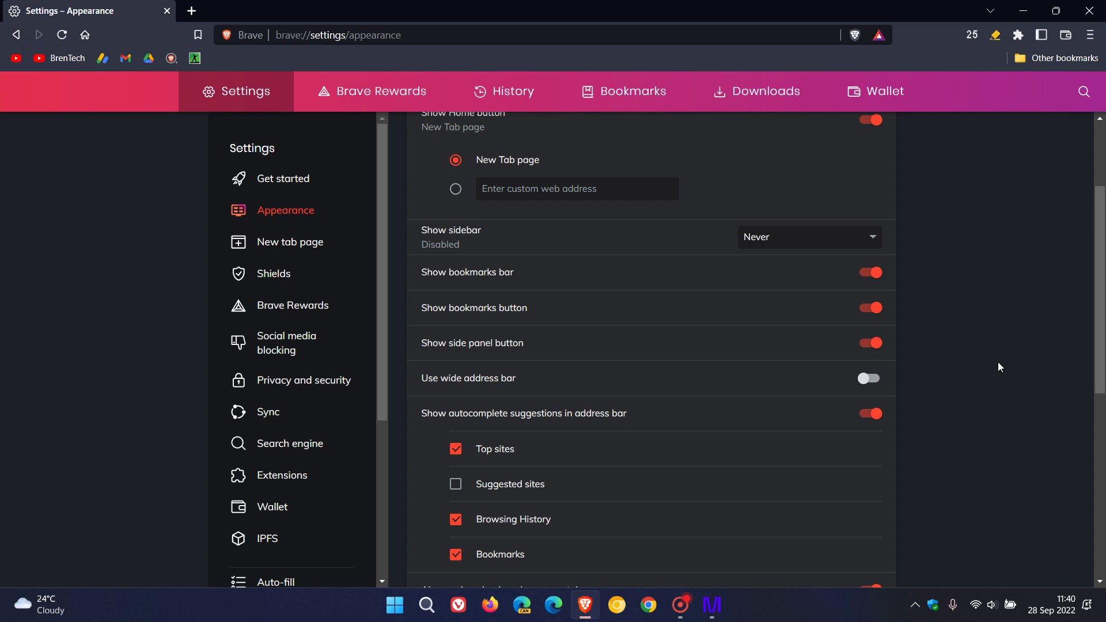
Open a new tab, then return to the Appearance settings tab.
scroll(984, 335, down, 3)
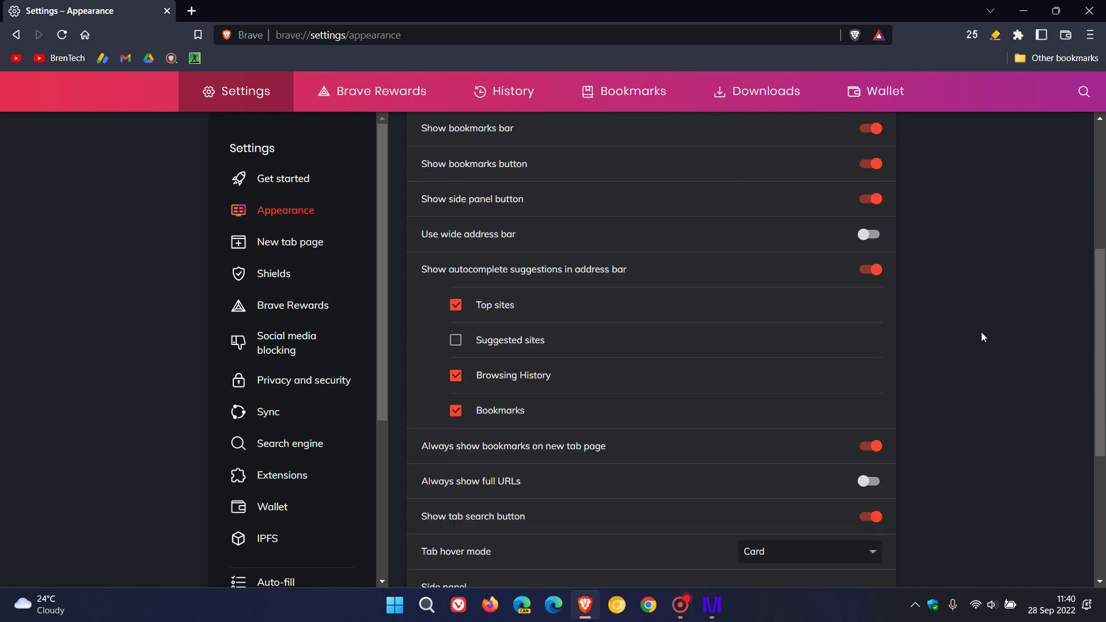
scroll(983, 337, down, 4)
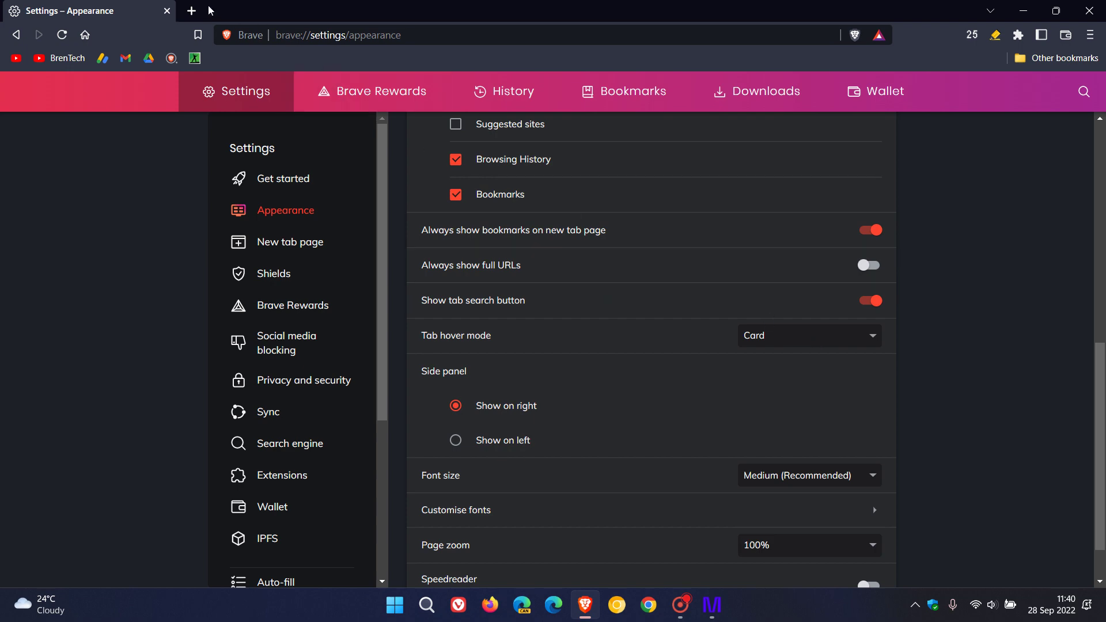
click(192, 11)
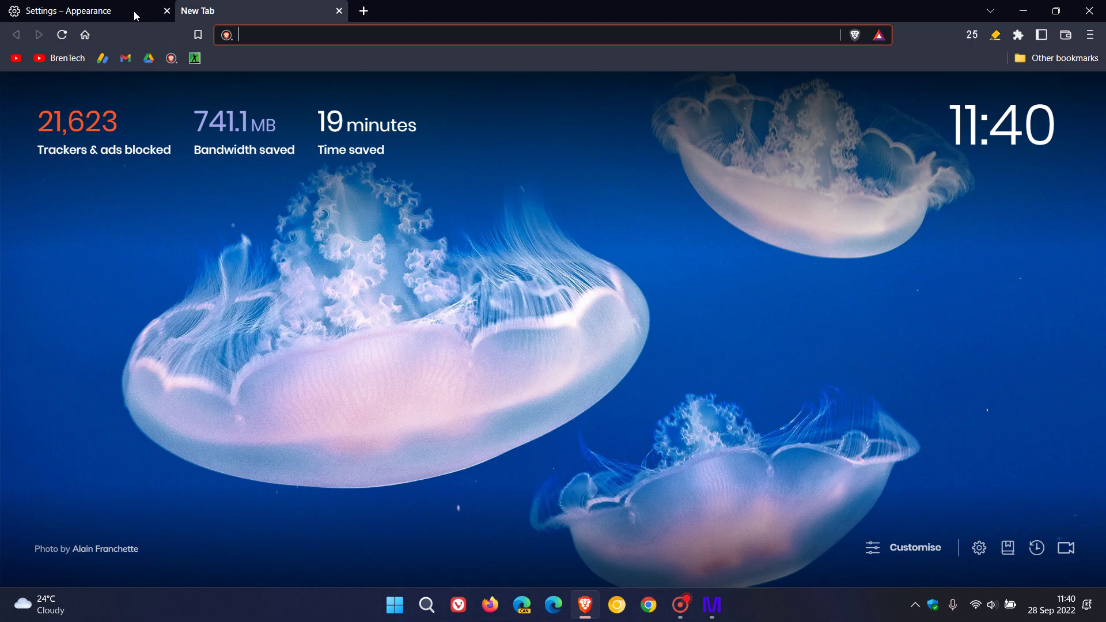
click(134, 12)
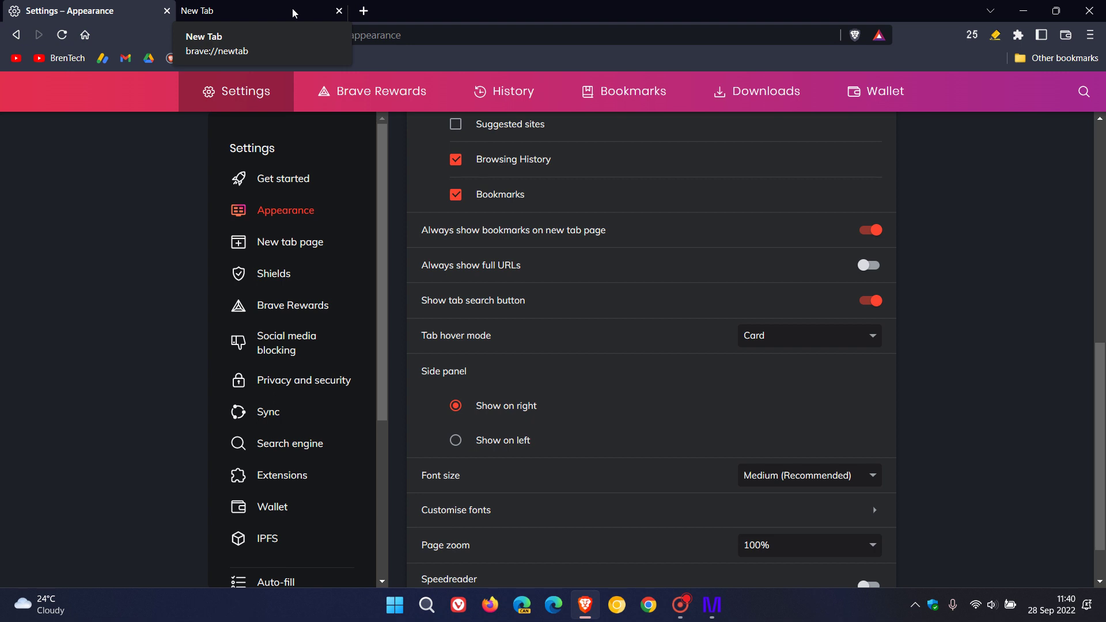
Try Card with preview and Tooltip hover modes, finally setting Tab hover mode to Card.
click(798, 343)
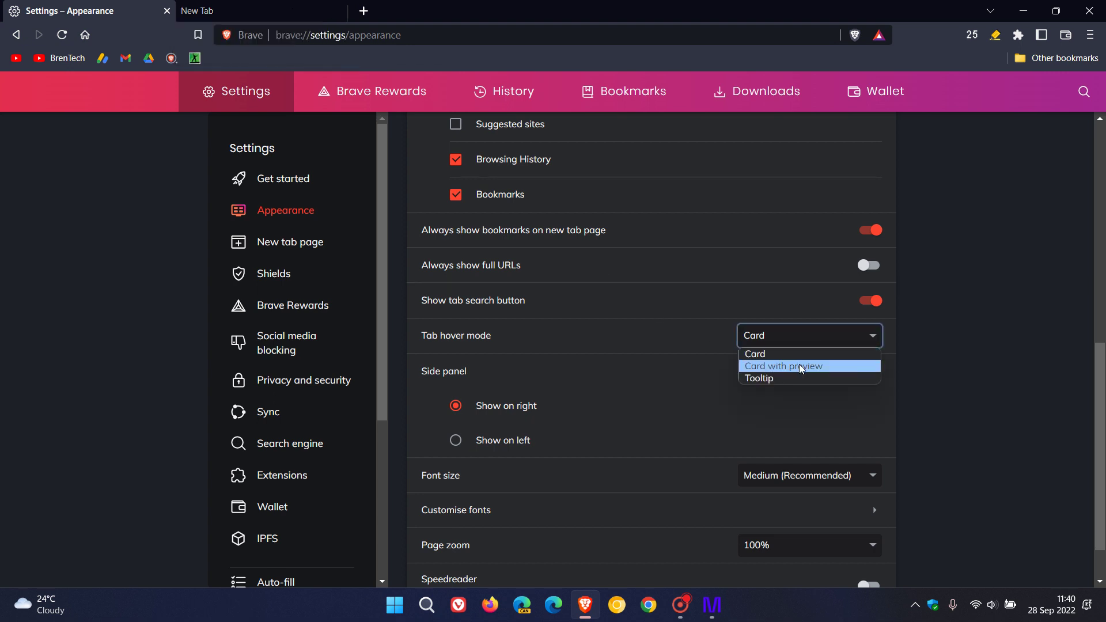
click(802, 369)
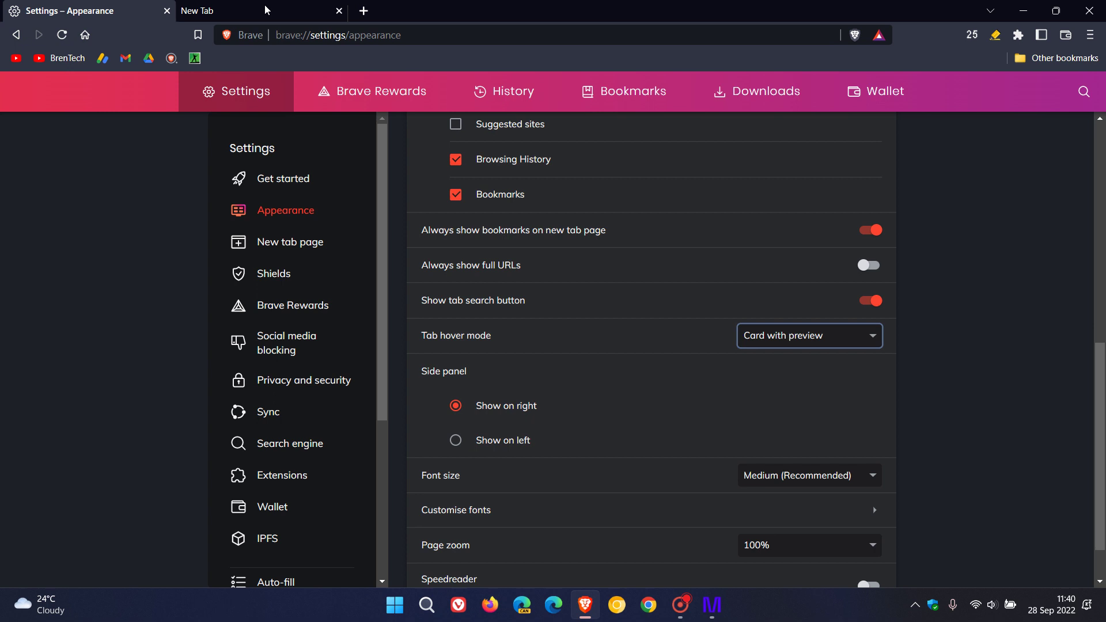
mouse_move(266, 9)
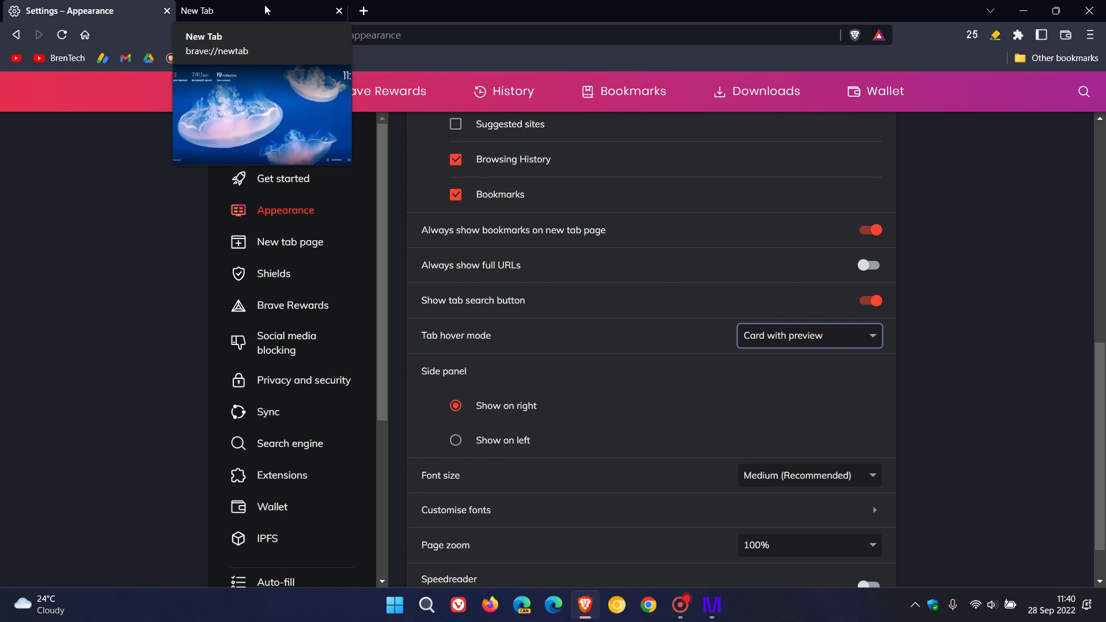
click(793, 336)
click(789, 379)
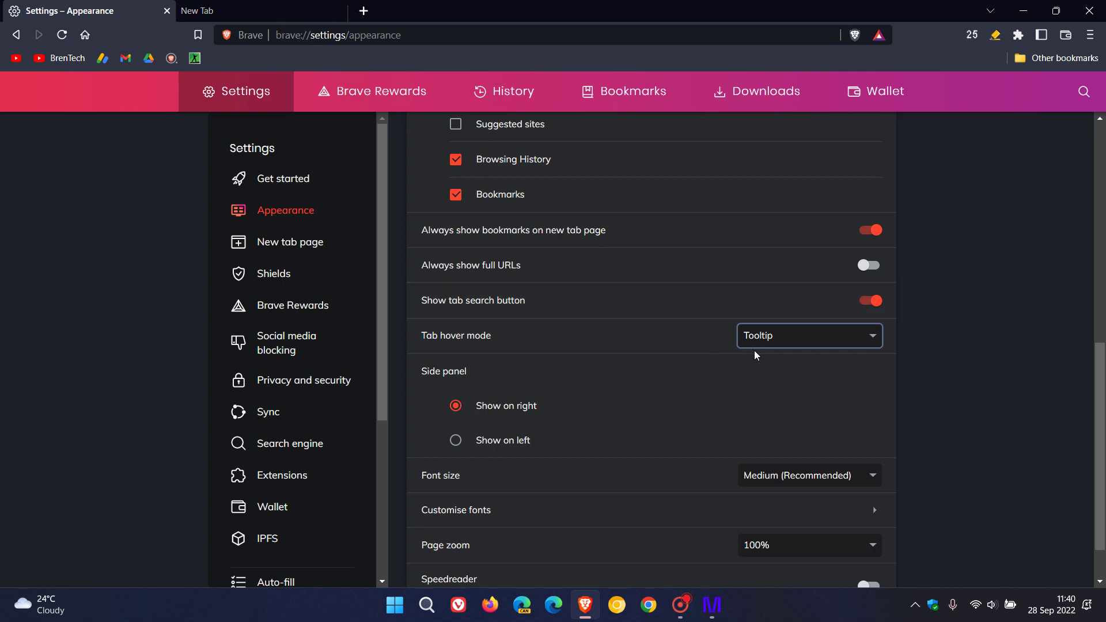
click(798, 342)
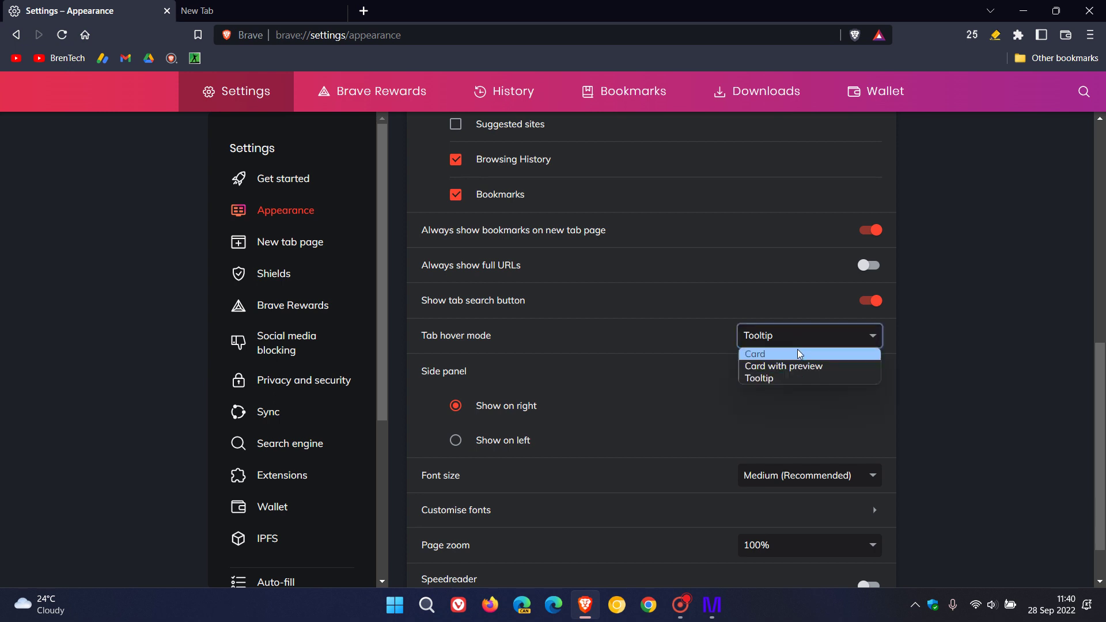
click(797, 353)
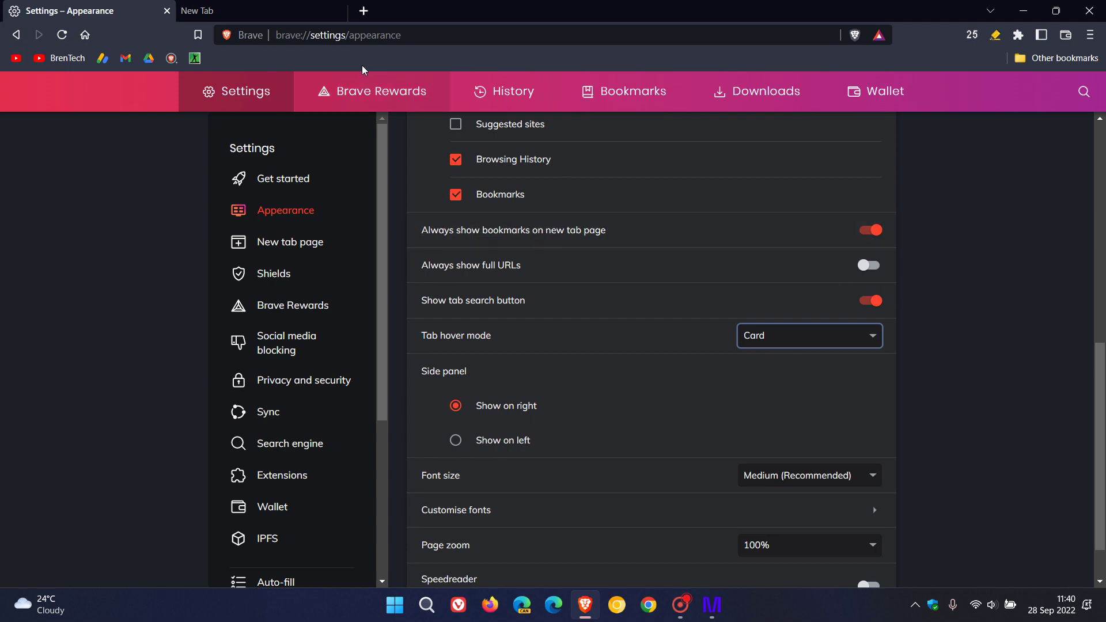
On the new tab page, open Customise dashboard and apply a solid dark blue background.
click(242, 10)
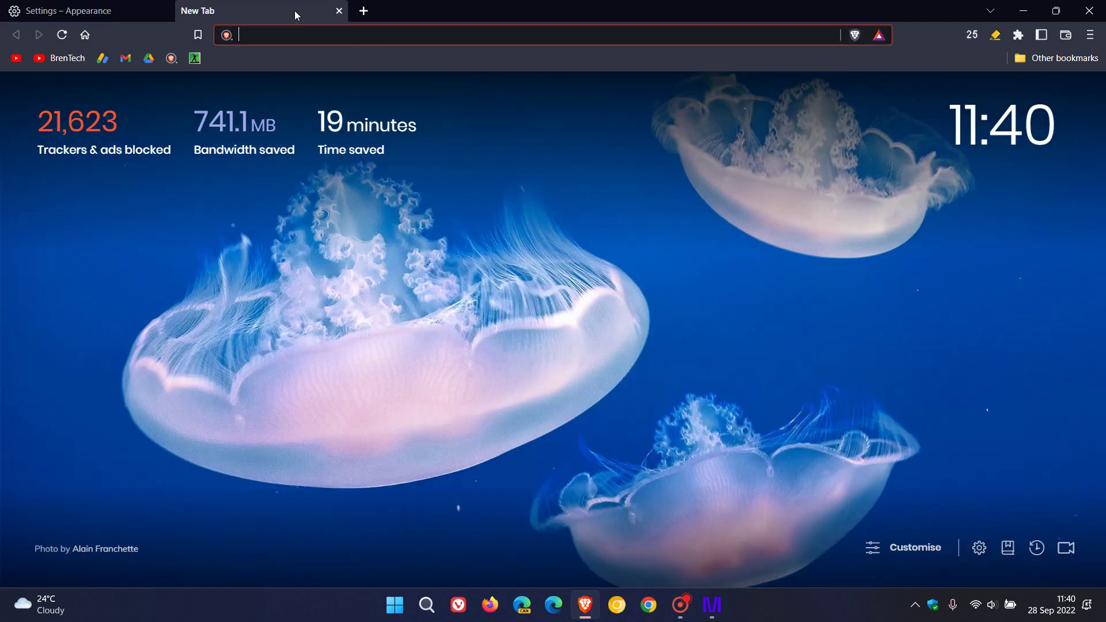
click(904, 548)
scroll(684, 343, down, 2)
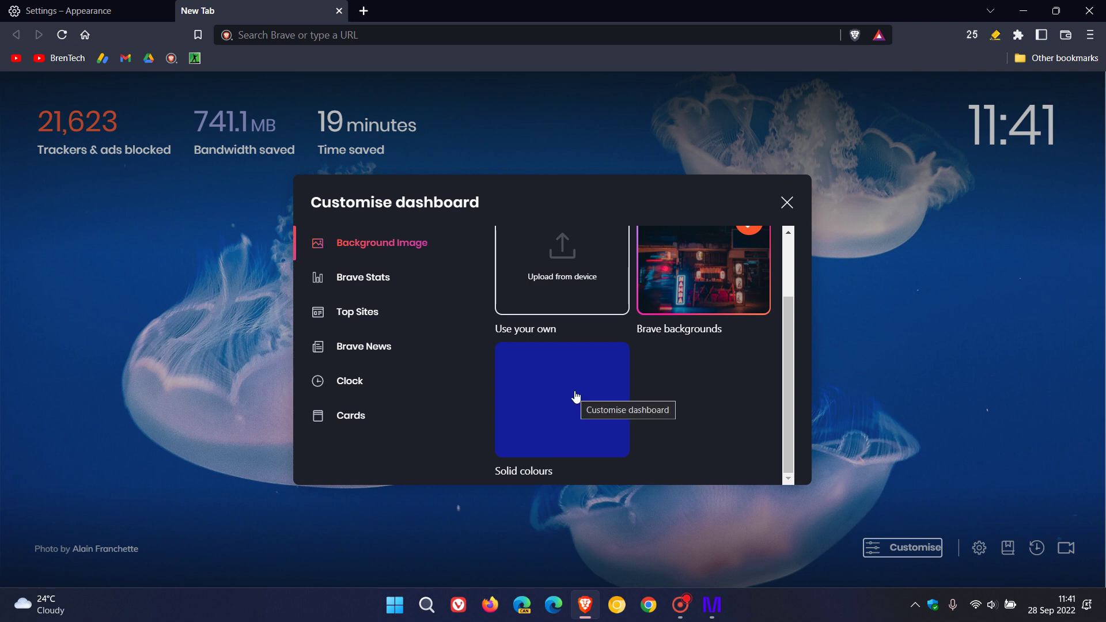
click(576, 396)
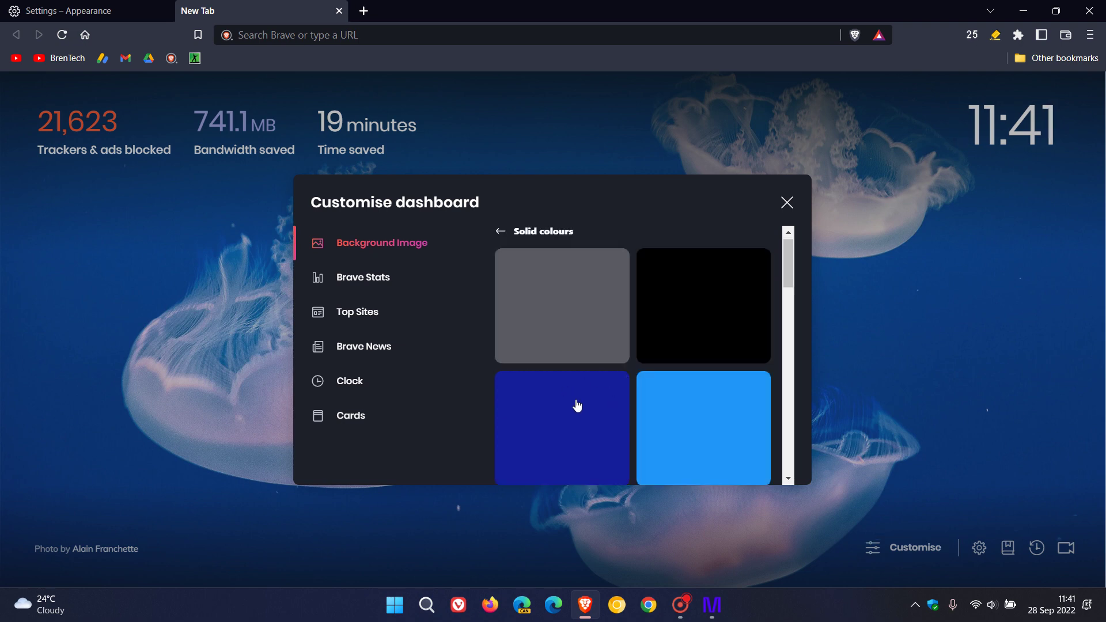
click(581, 425)
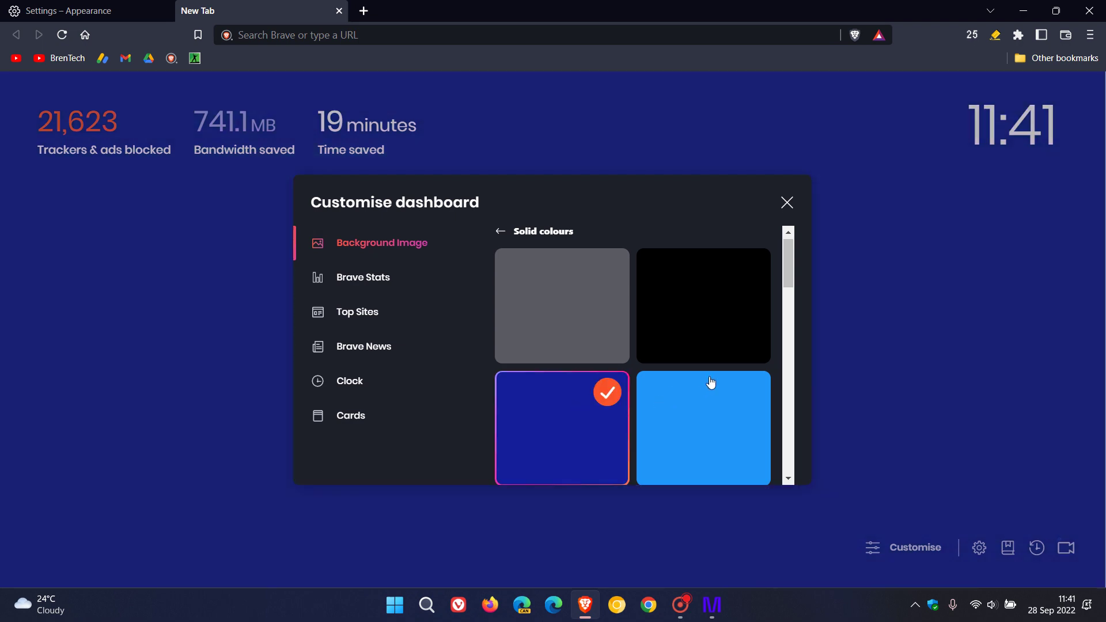
Change the solid new tab background colour to orange.
scroll(714, 380, down, 3)
scroll(674, 383, down, 4)
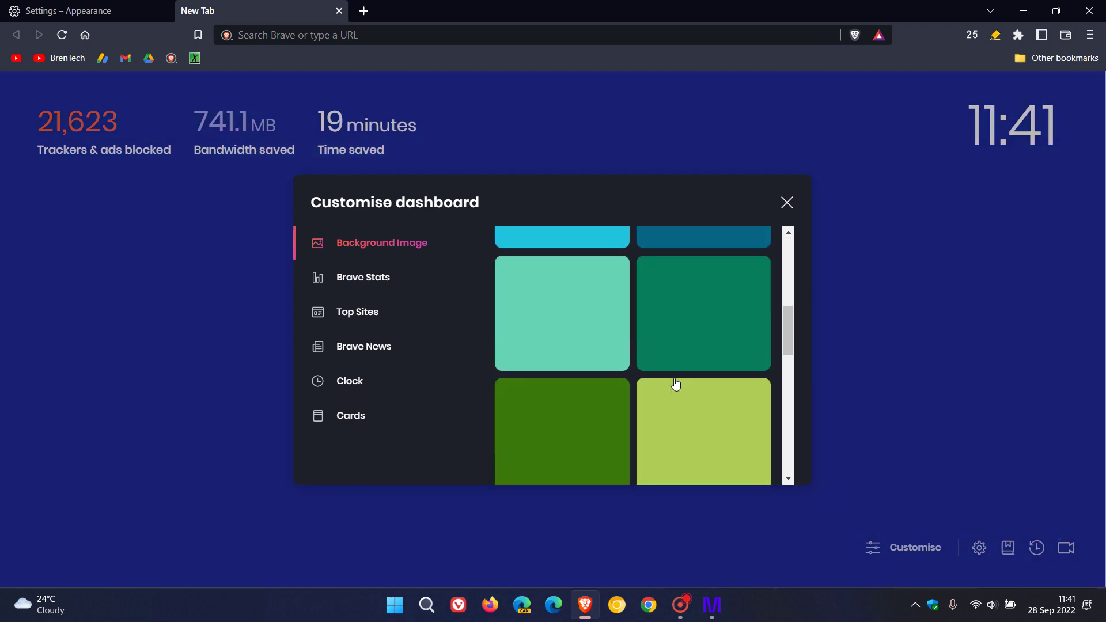
scroll(703, 365, down, 5)
scroll(703, 365, down, 2)
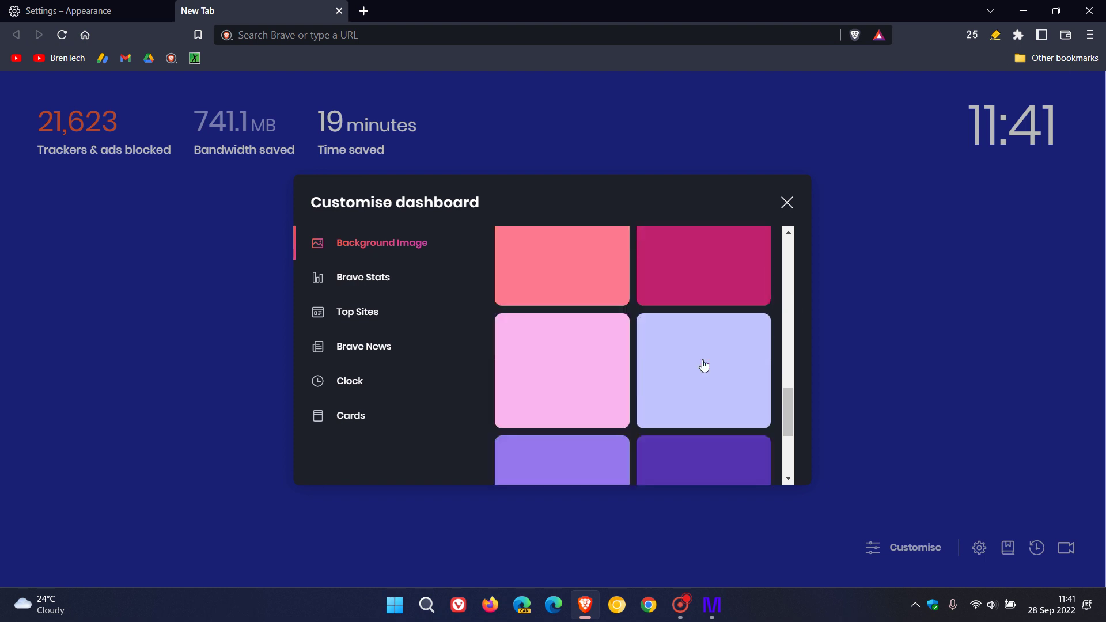
scroll(704, 366, up, 3)
click(704, 369)
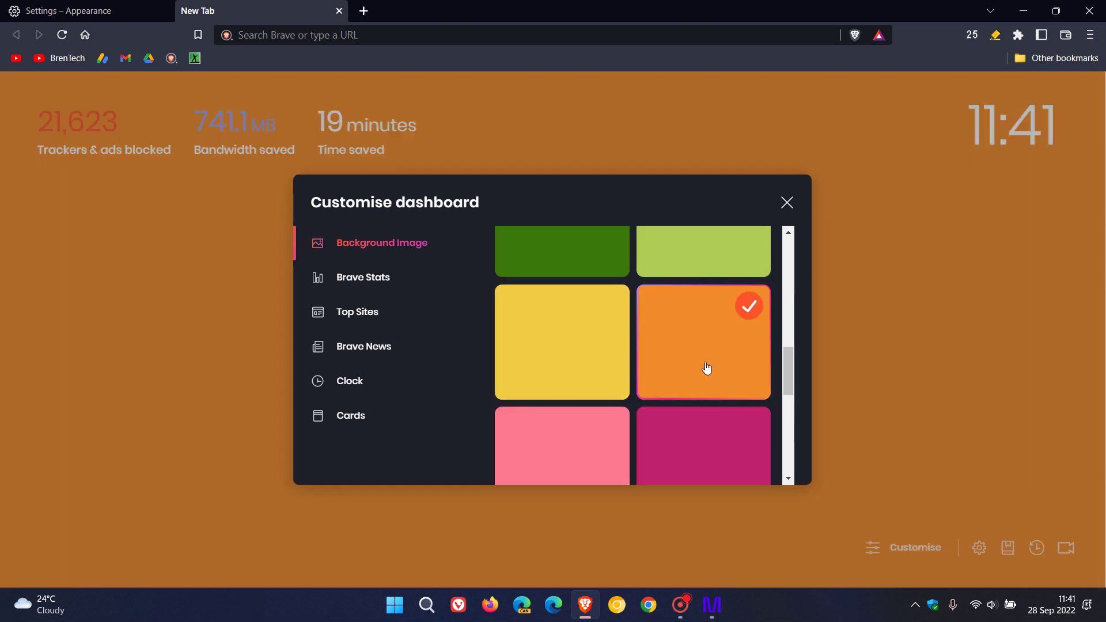
Restore Brave's photo backgrounds and close the Customise dashboard.
scroll(701, 359, up, 5)
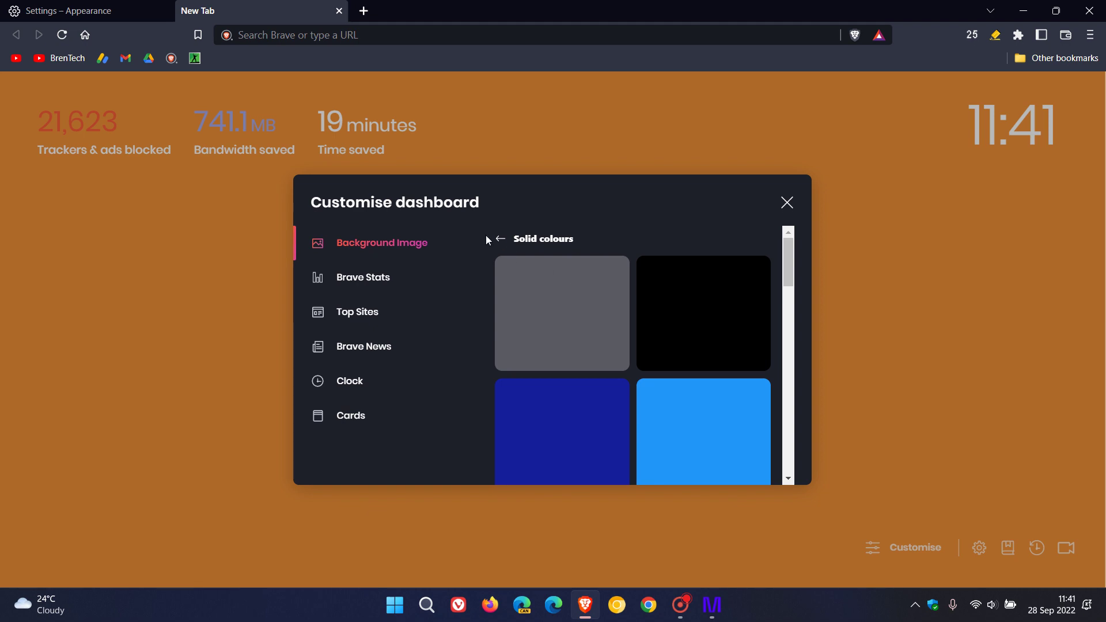
click(491, 237)
click(718, 353)
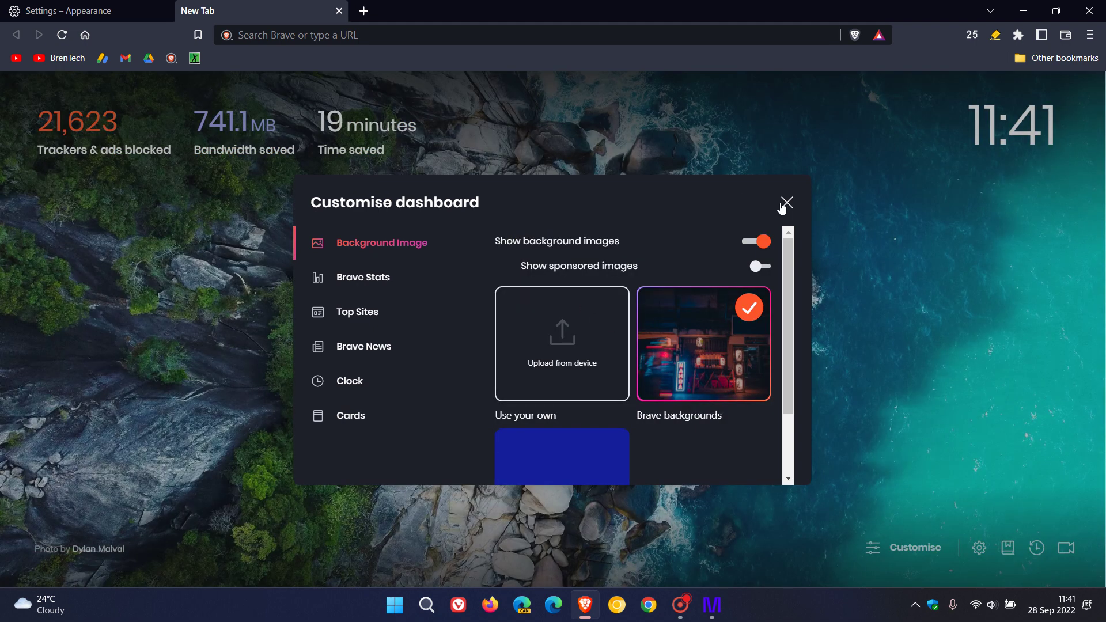
click(787, 203)
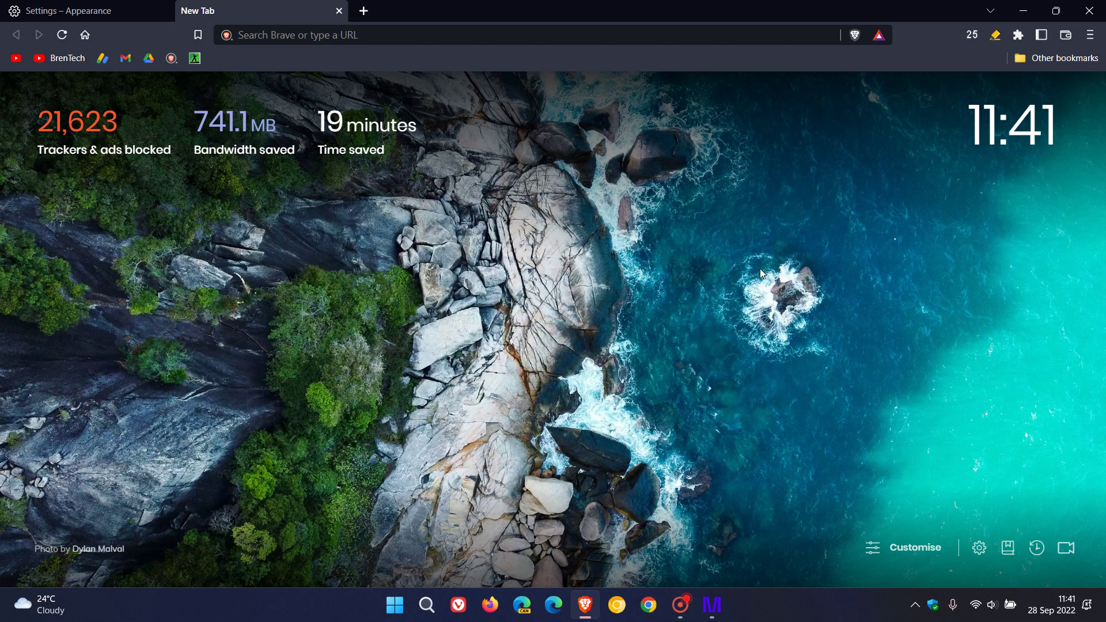
In Brave Rewards settings, toggle 'Show Brave Rewards icon in address bar' off and on again.
click(89, 13)
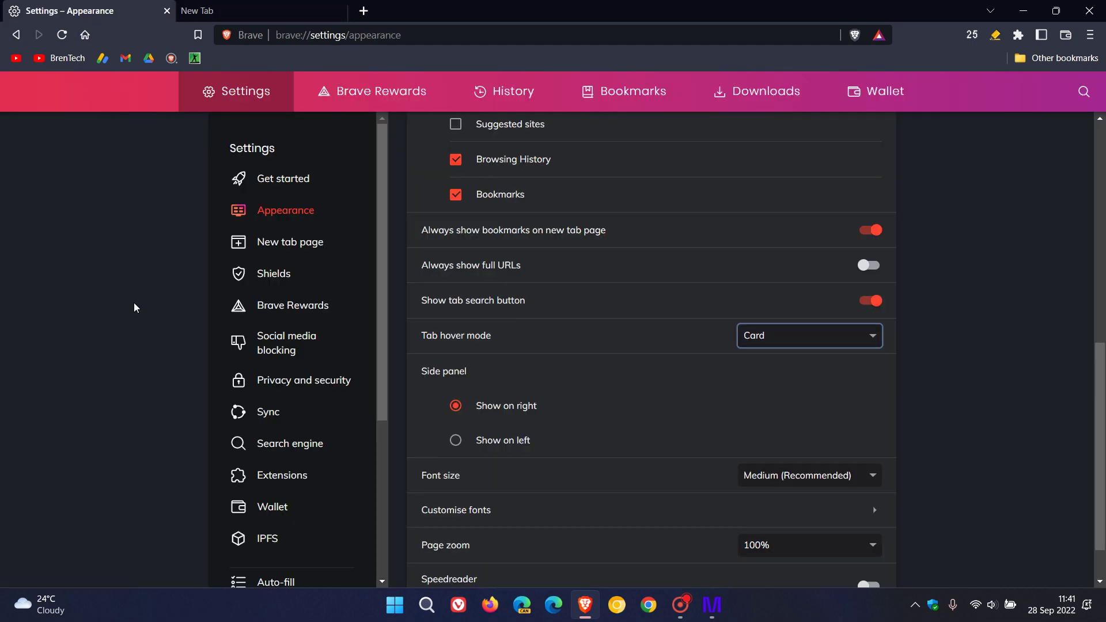
click(296, 313)
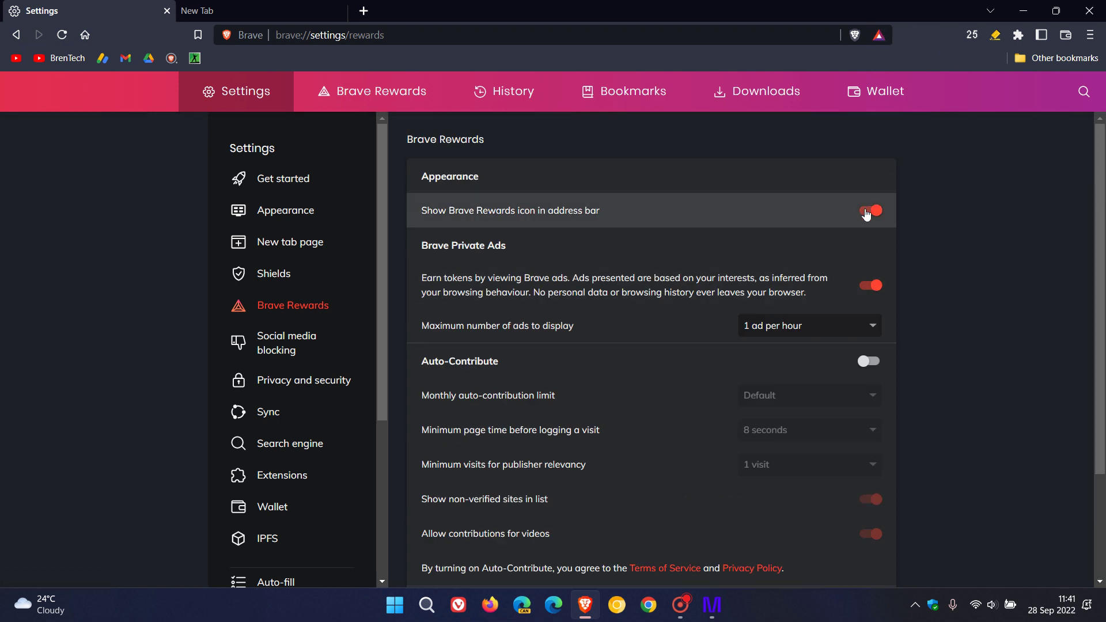
click(870, 213)
click(870, 211)
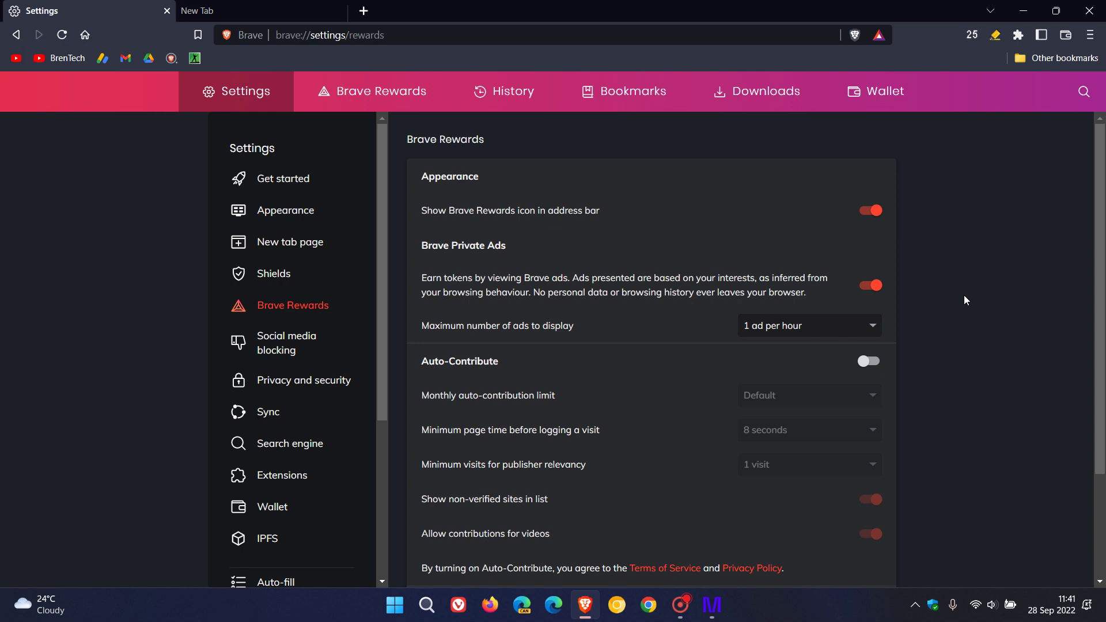
Open Privacy and security settings down to the Tor windows section, checking the main menu.
click(305, 382)
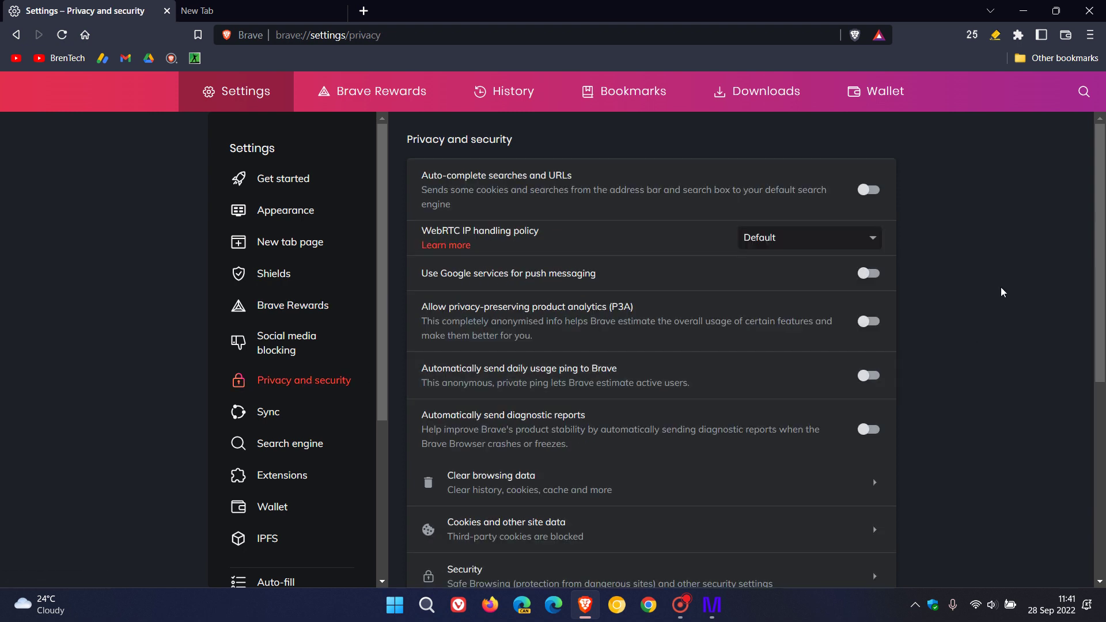
scroll(1001, 287, down, 4)
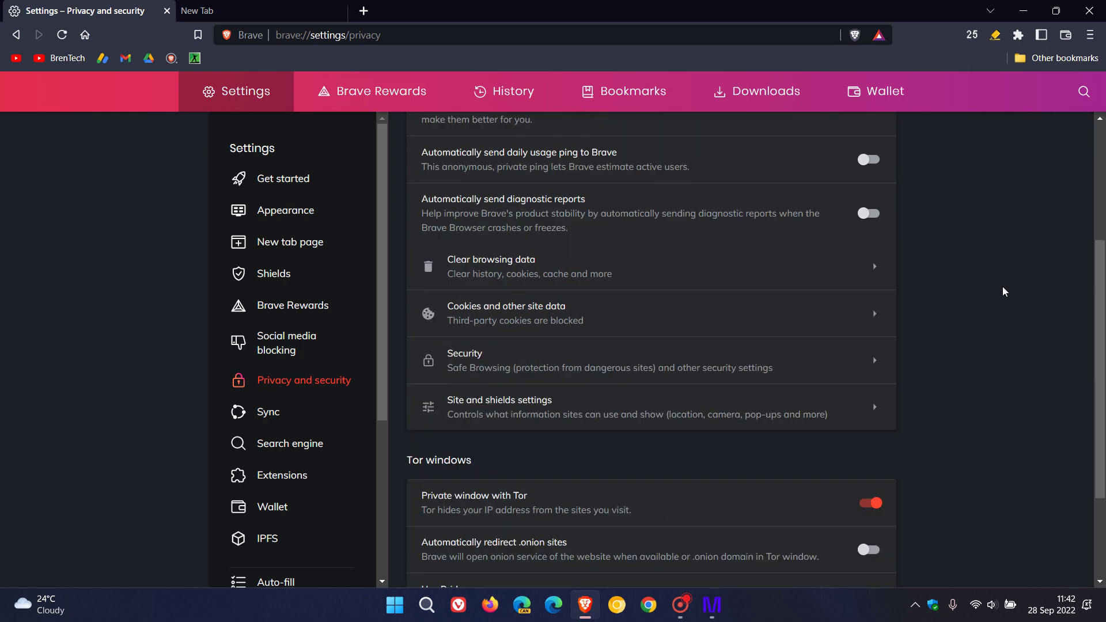
scroll(1002, 286, down, 2)
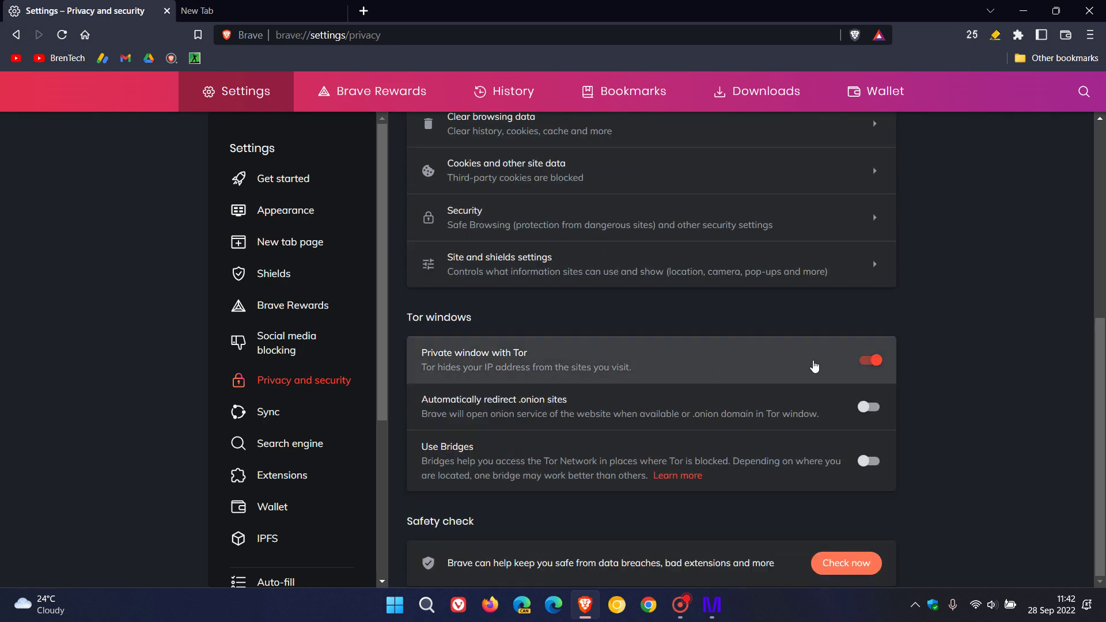
click(1090, 34)
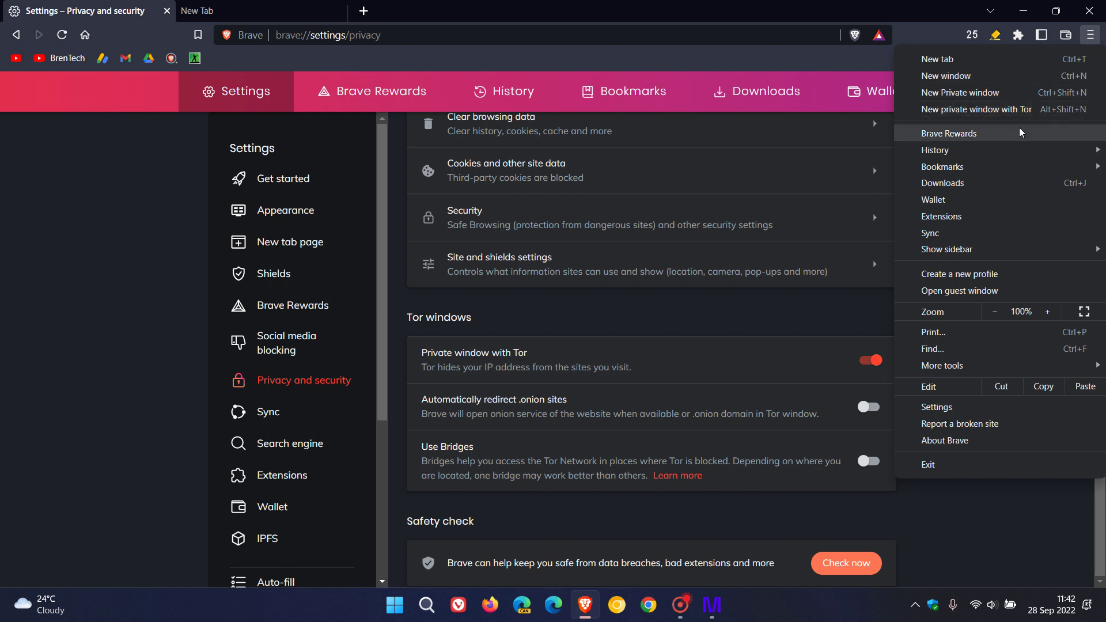
click(961, 529)
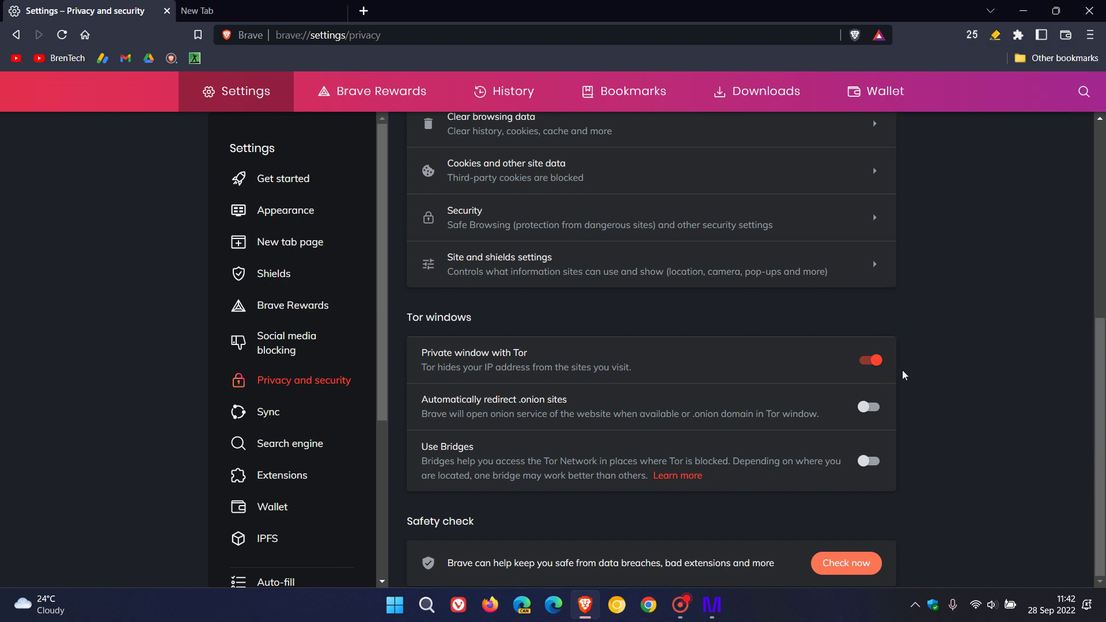
Turn 'Private window with Tor' off, check the main menu, then turn it back on.
click(870, 360)
click(1090, 36)
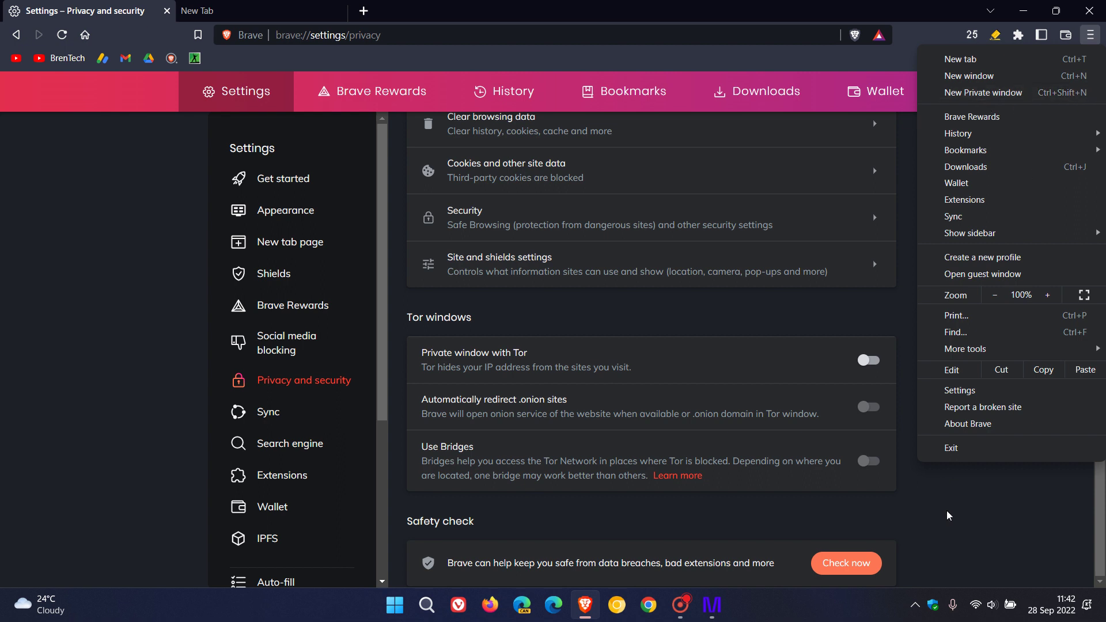
click(877, 363)
click(875, 362)
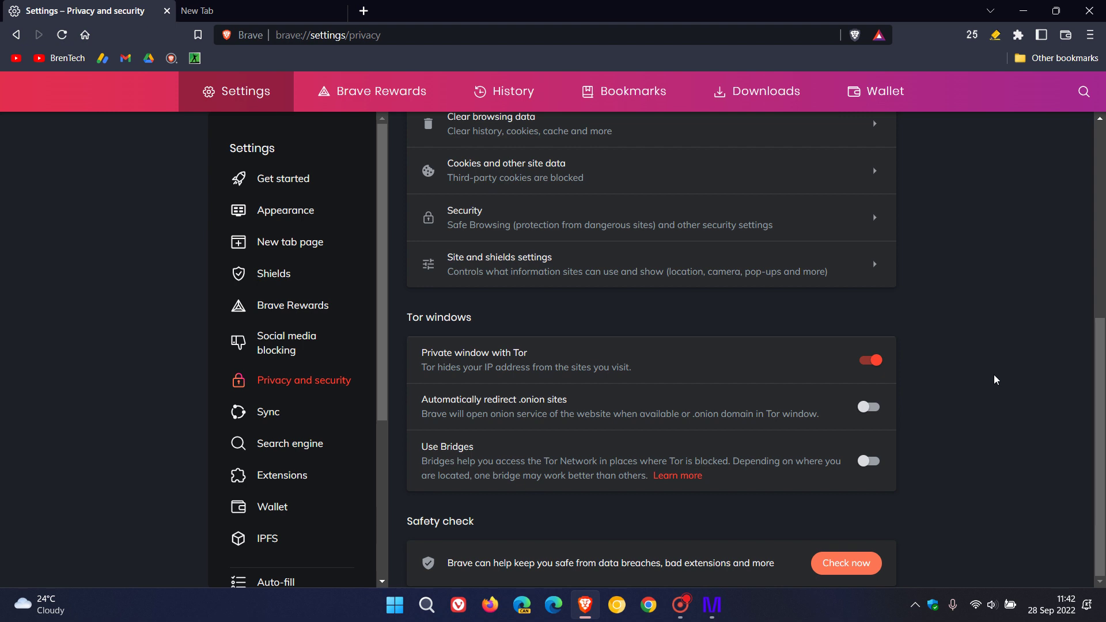
Go back to the New Tab page and show the main menu listing New private window with Tor.
click(270, 15)
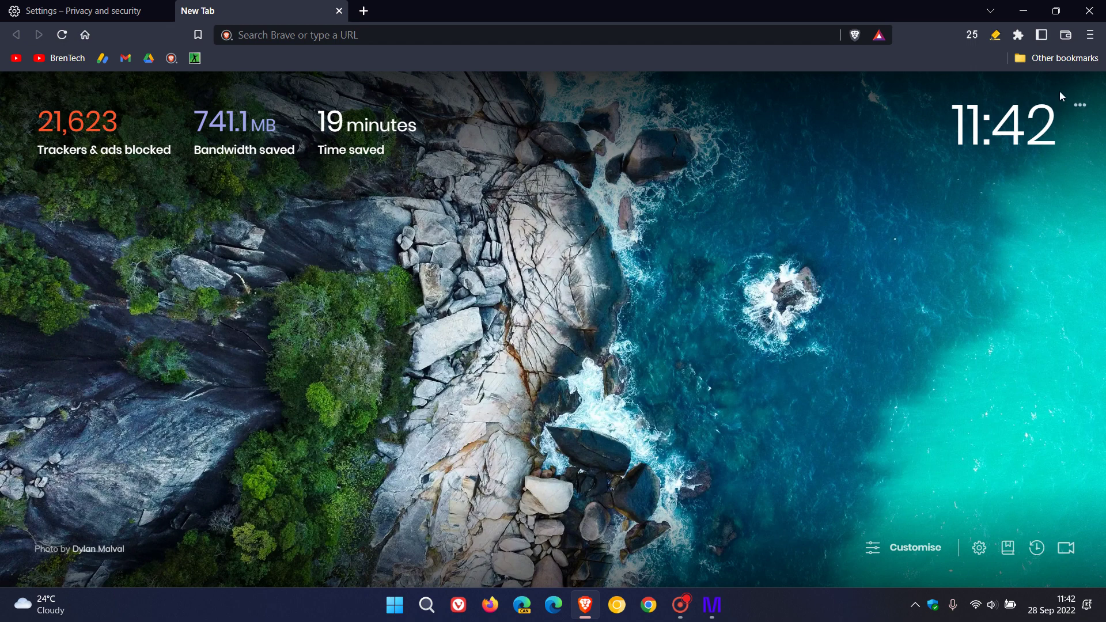
click(1090, 35)
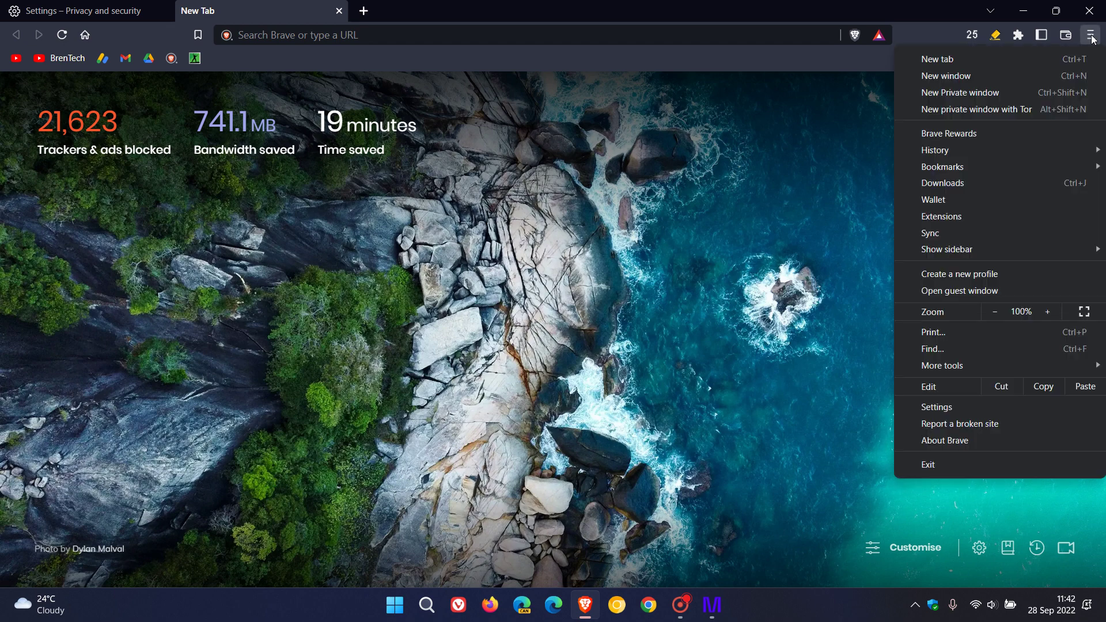
Open About Brave showing version 1.44.101 and zoom the page in to 125%.
click(971, 440)
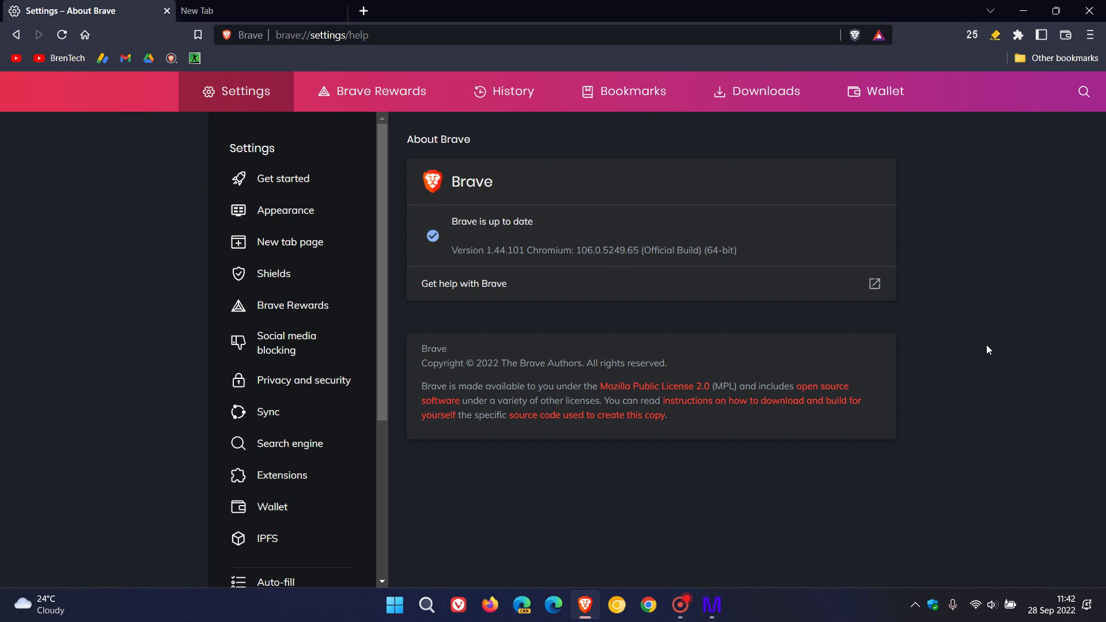
click(1090, 35)
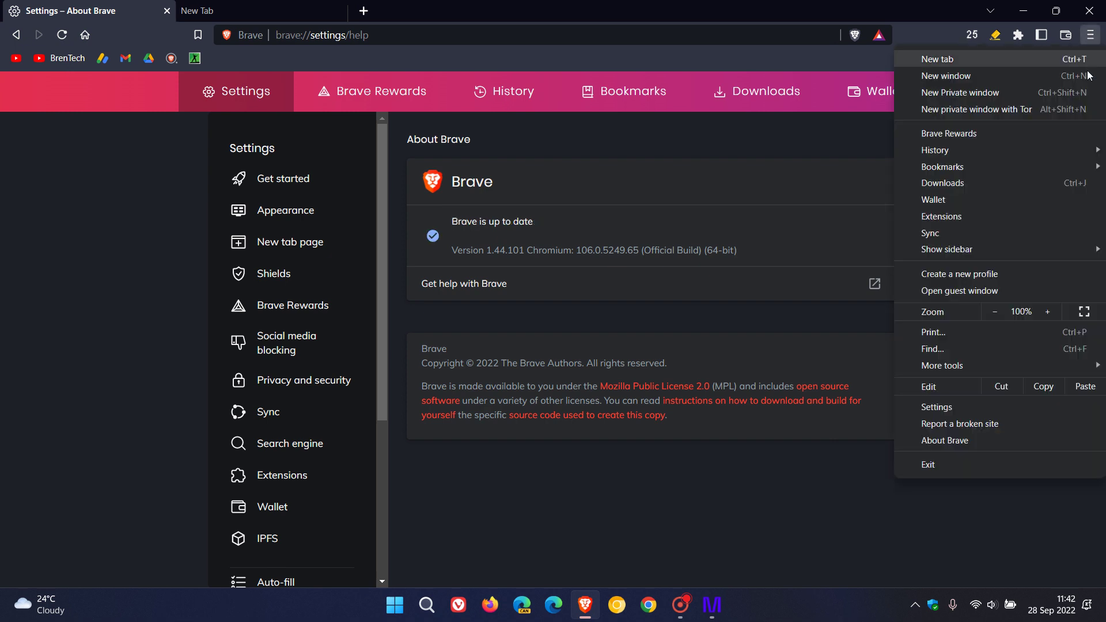
click(1048, 312)
click(1048, 312)
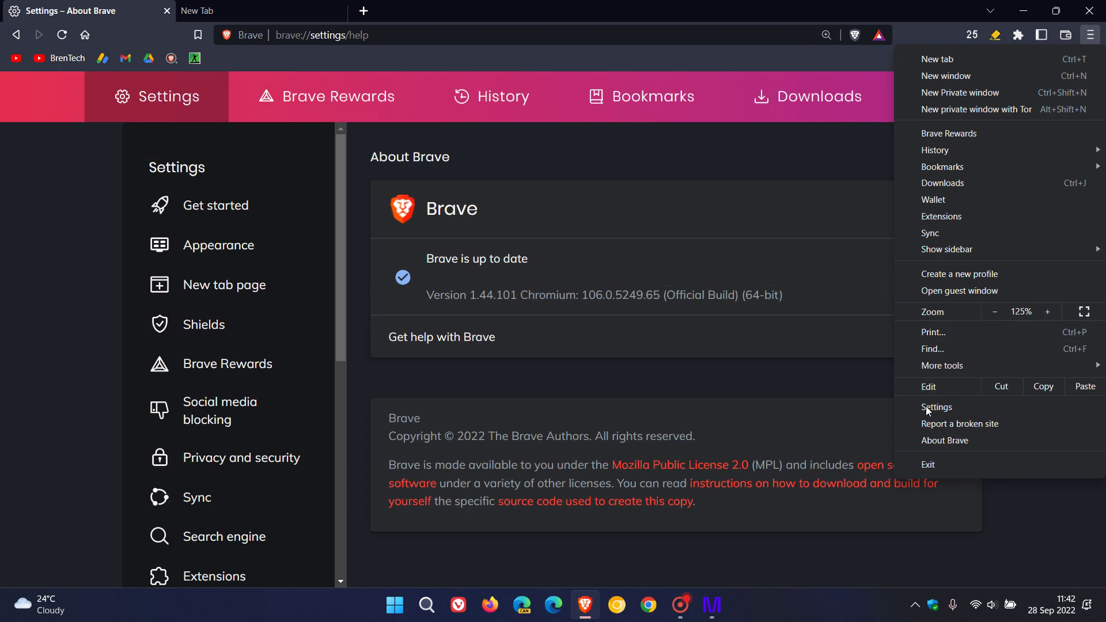
click(809, 374)
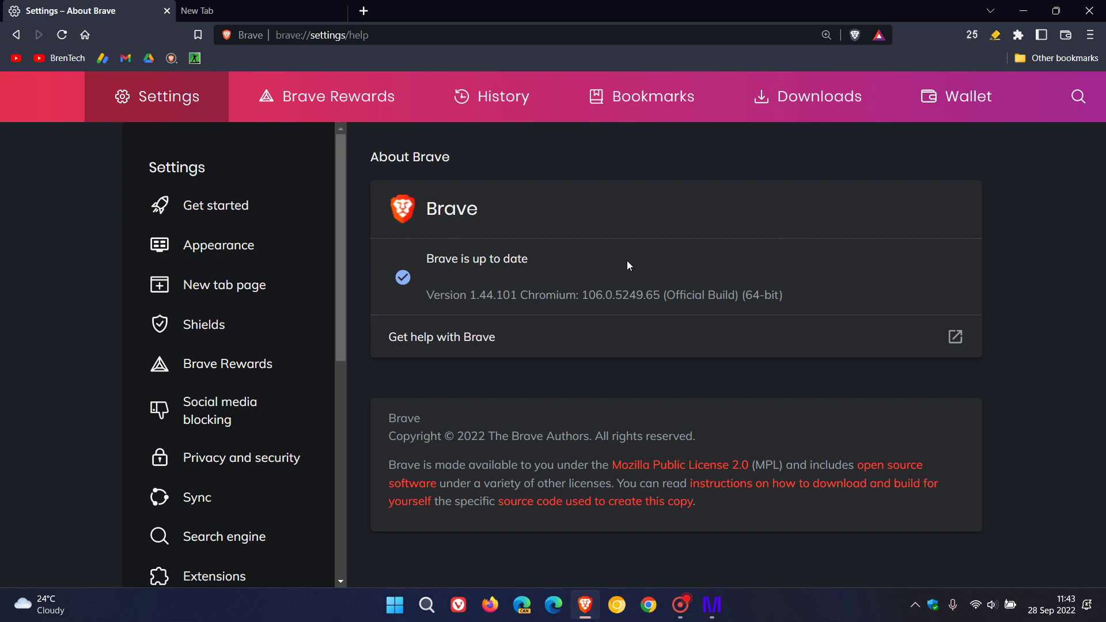
Open the v1.44.101 release notes at brave.com/latest and scroll through the listed changes.
click(621, 301)
scroll(784, 283, down, 2)
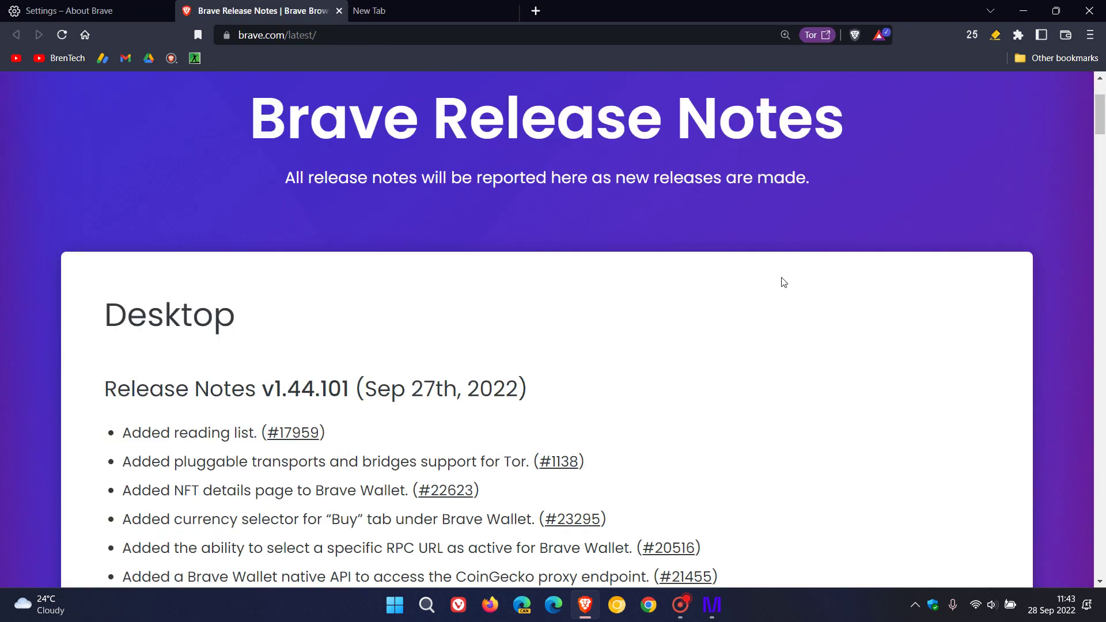
scroll(784, 260, down, 2)
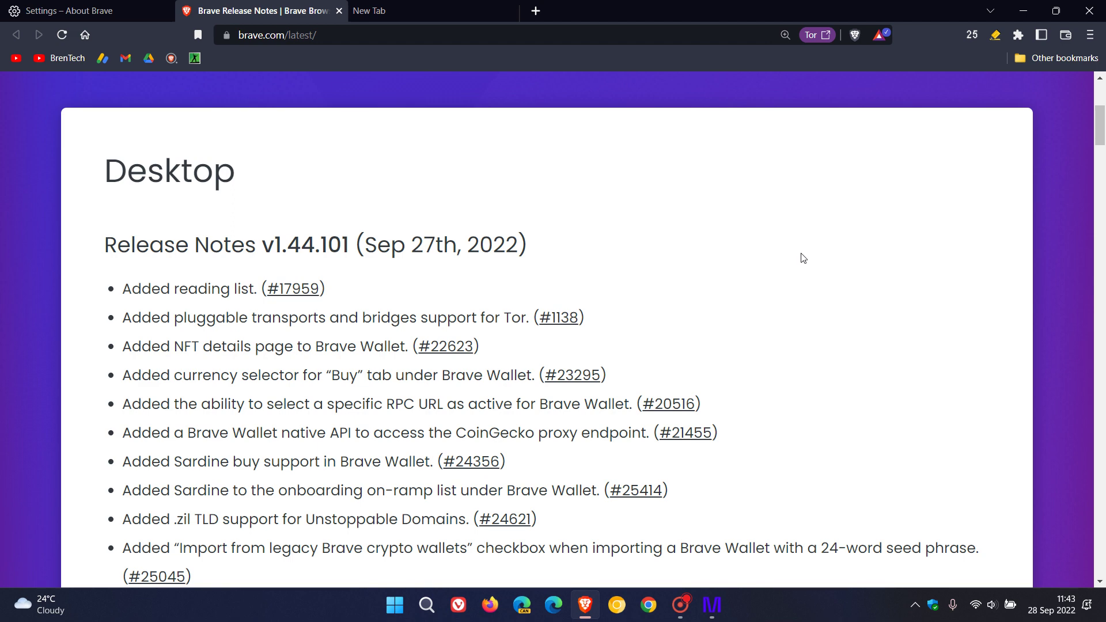
scroll(811, 254, down, 1)
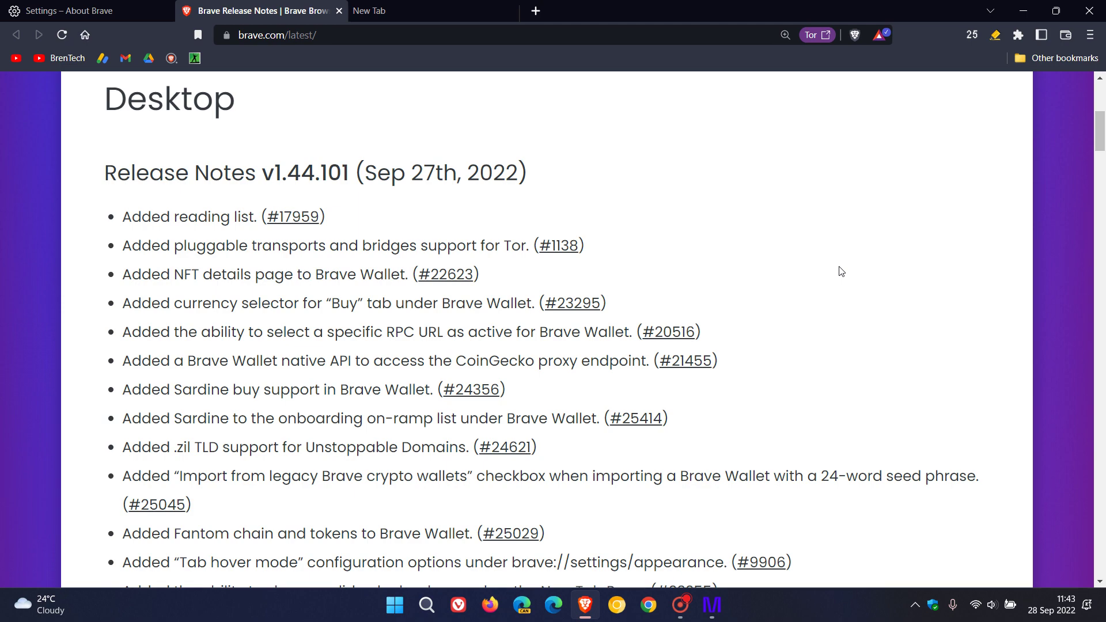
scroll(844, 265, down, 2)
scroll(859, 250, down, 2)
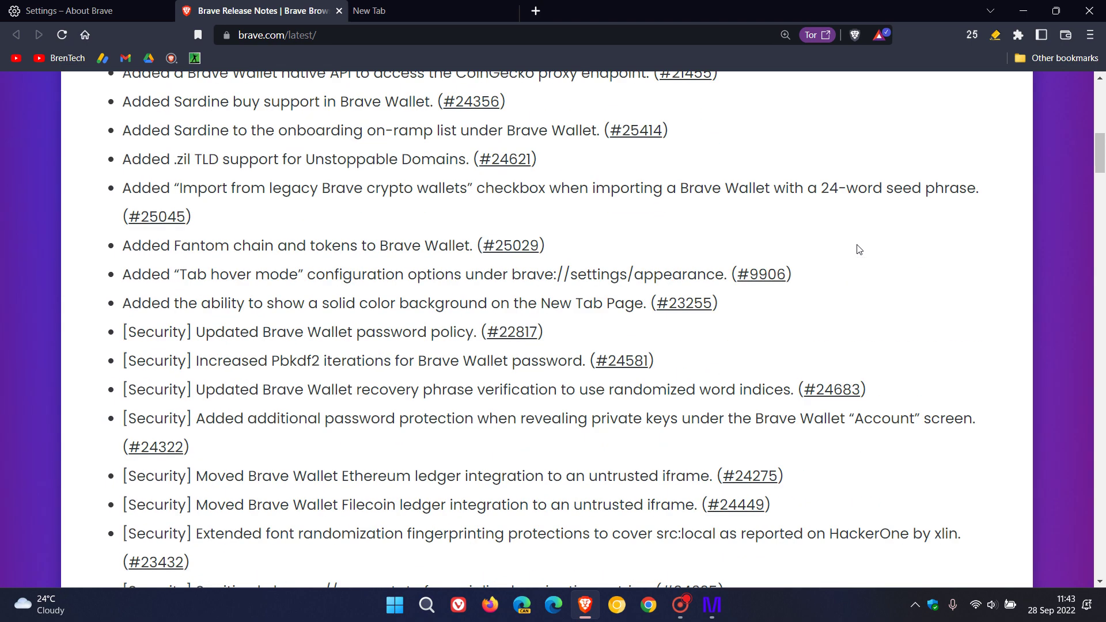
scroll(859, 249, down, 6)
scroll(861, 250, down, 2)
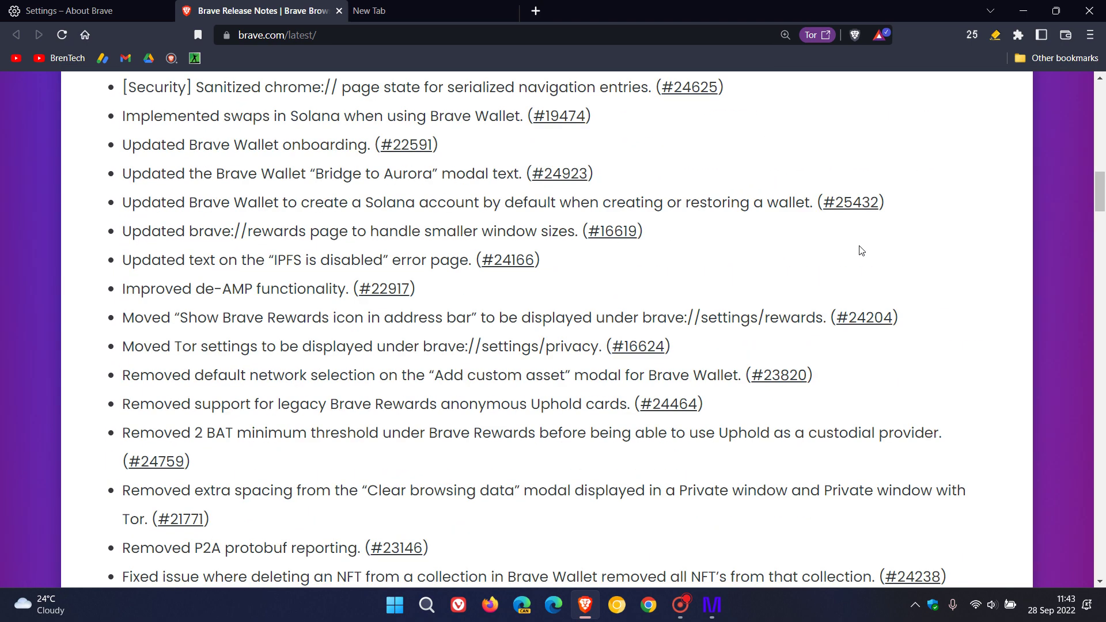
scroll(861, 251, down, 4)
scroll(860, 247, up, 6)
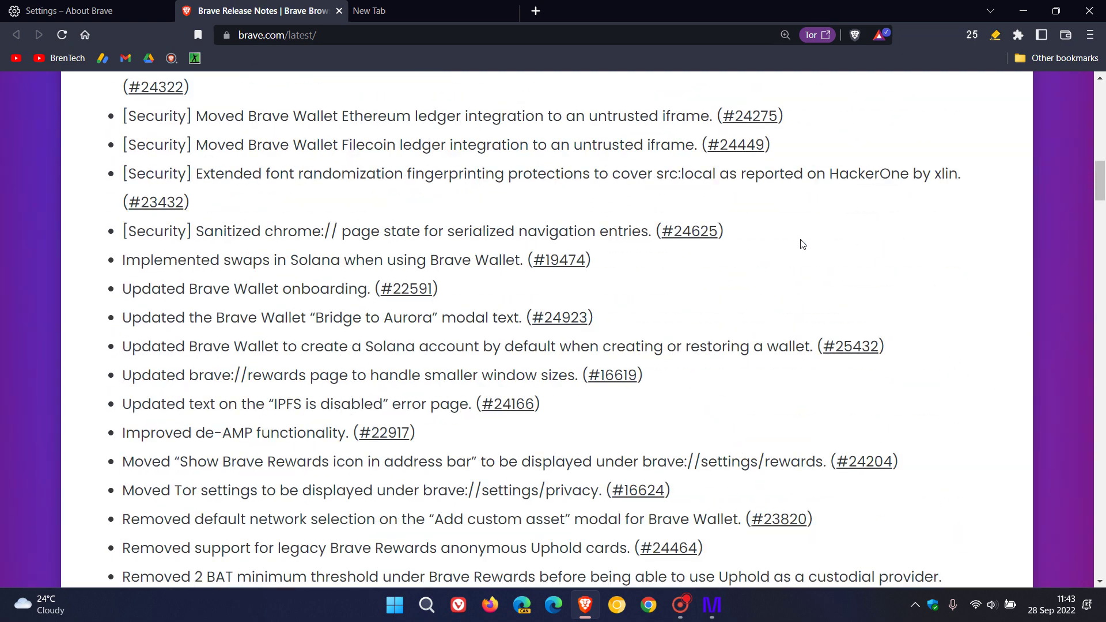
Return to the New Tab page showing the coastal photo and 21,623 trackers and ads blocked.
click(415, 9)
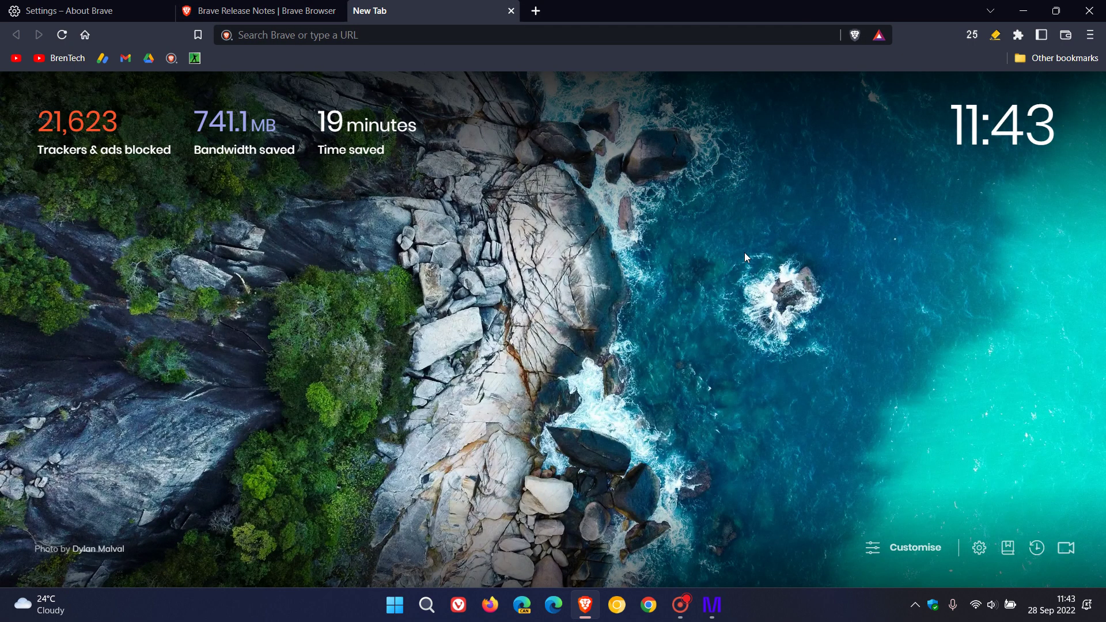